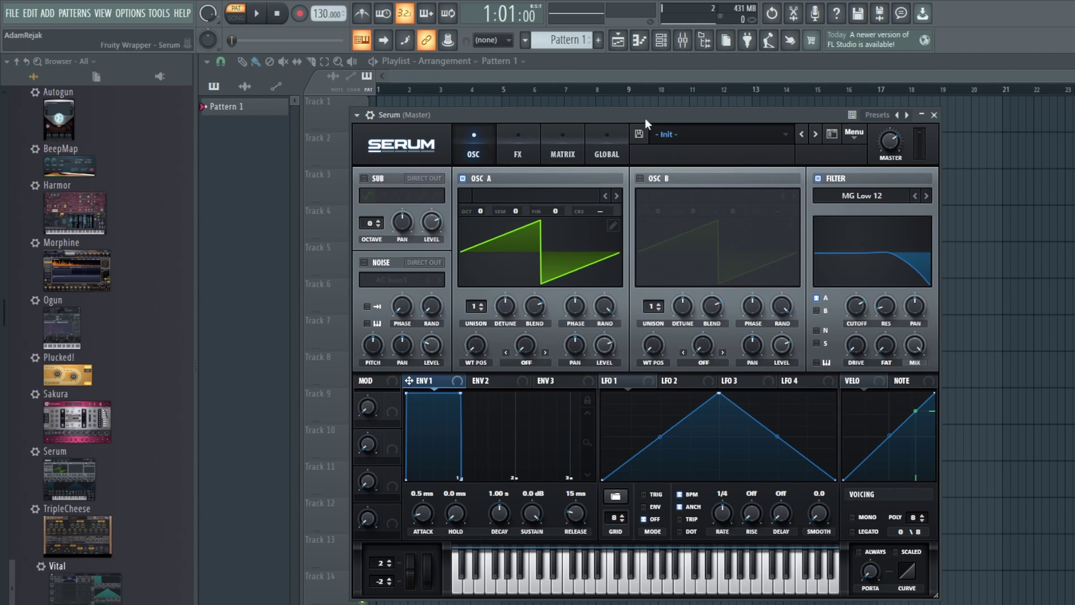
# Open the GMS synth from the channel rack to view its envelope controls, and return to Serum
pyautogui.moveTo(645, 119)
pyautogui.mouseDown()
pyautogui.moveTo(768, 111)
pyautogui.moveTo(647, 110)
pyautogui.mouseUp()
pyautogui.click(661, 40)
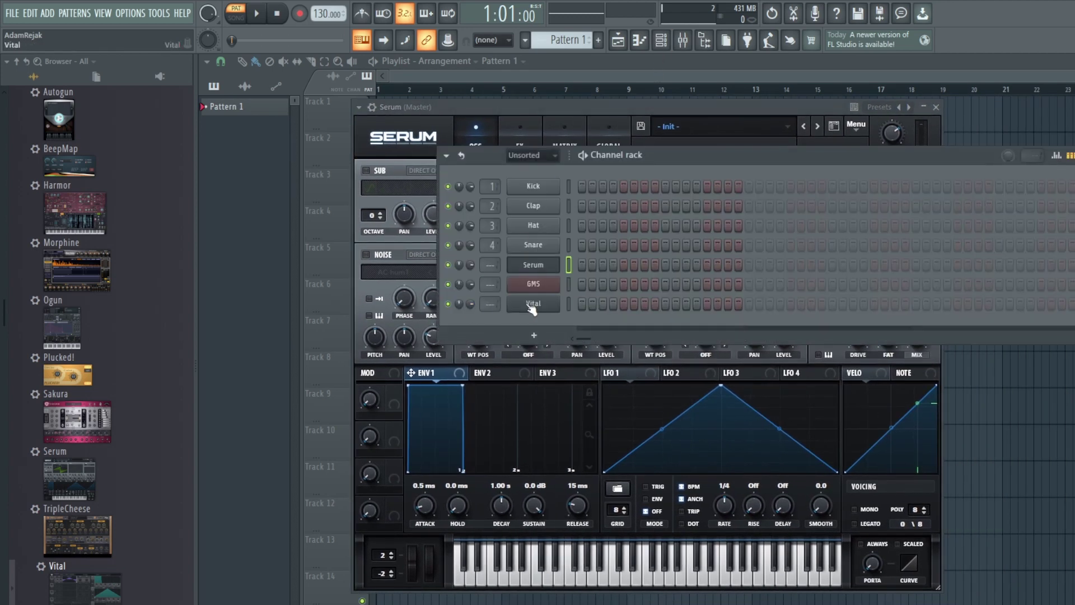
pyautogui.click(533, 285)
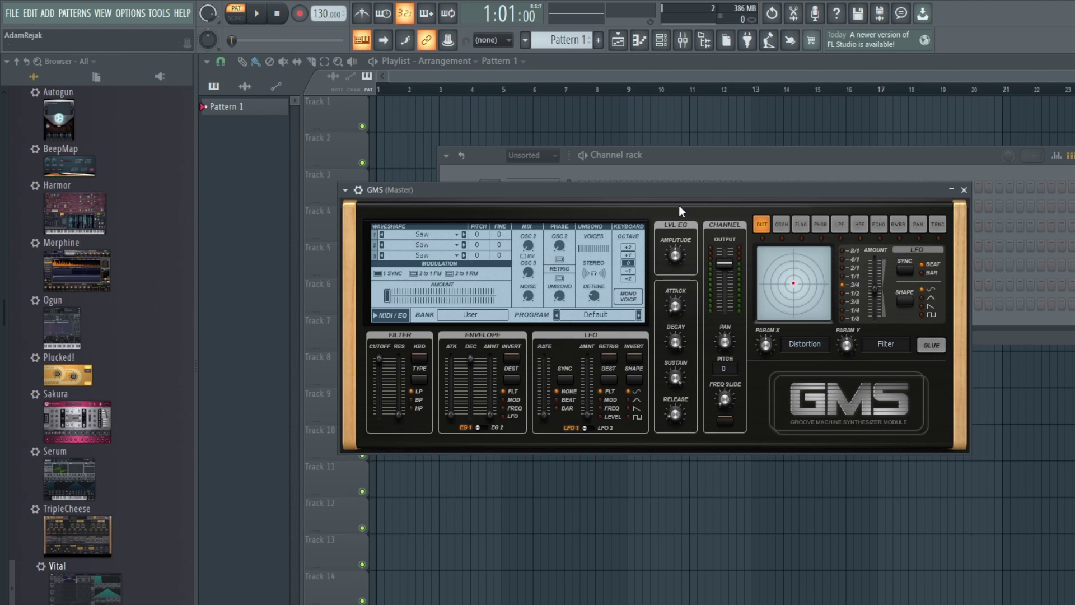
pyautogui.click(678, 160)
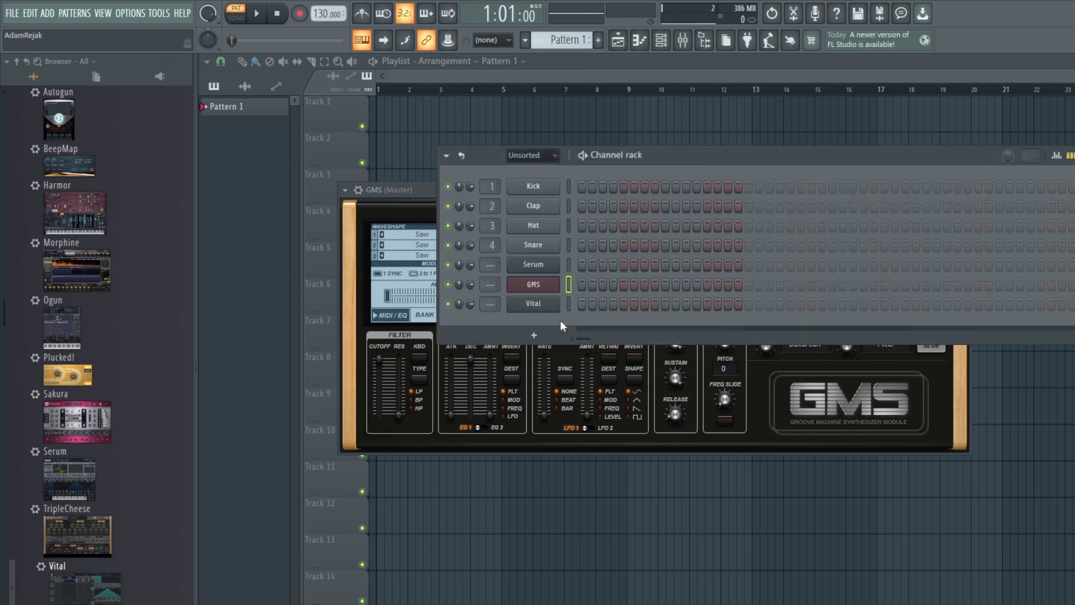
pyautogui.click(548, 267)
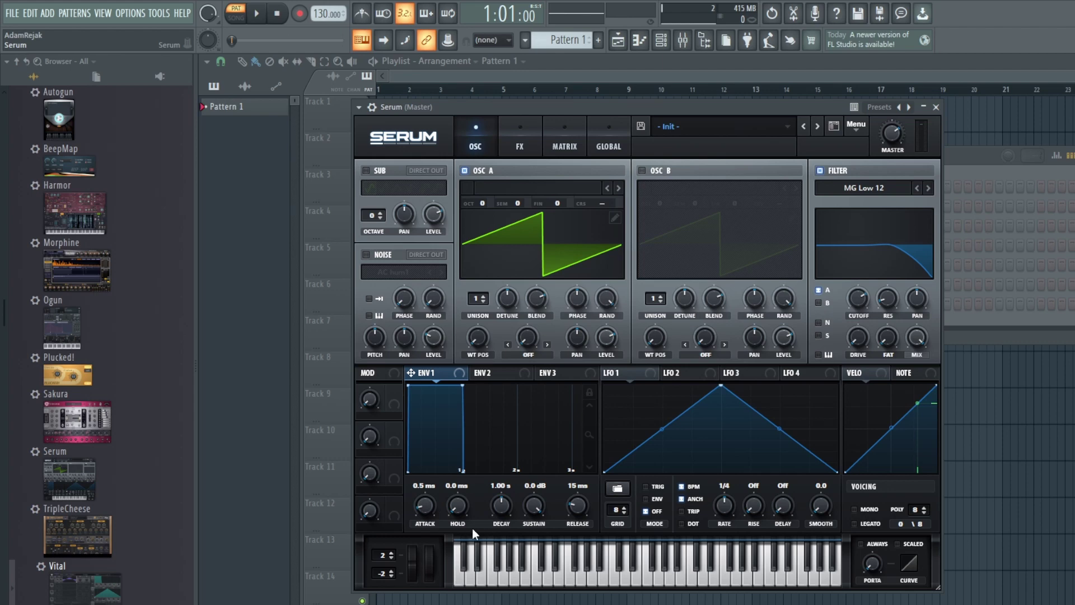
# Play repeated notes around A4 in Serum to audition the Init patch with its default Envelope 1
pyautogui.press('n')
pyautogui.press('n')
pyautogui.press('b')
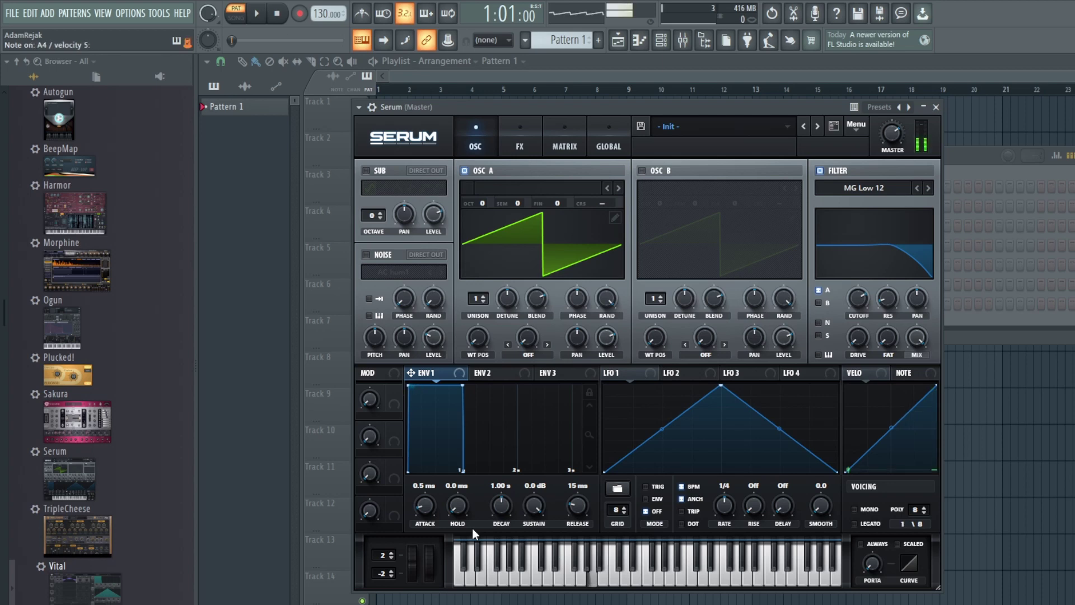
pyautogui.press('n')
pyautogui.press('n')
pyautogui.press('n')
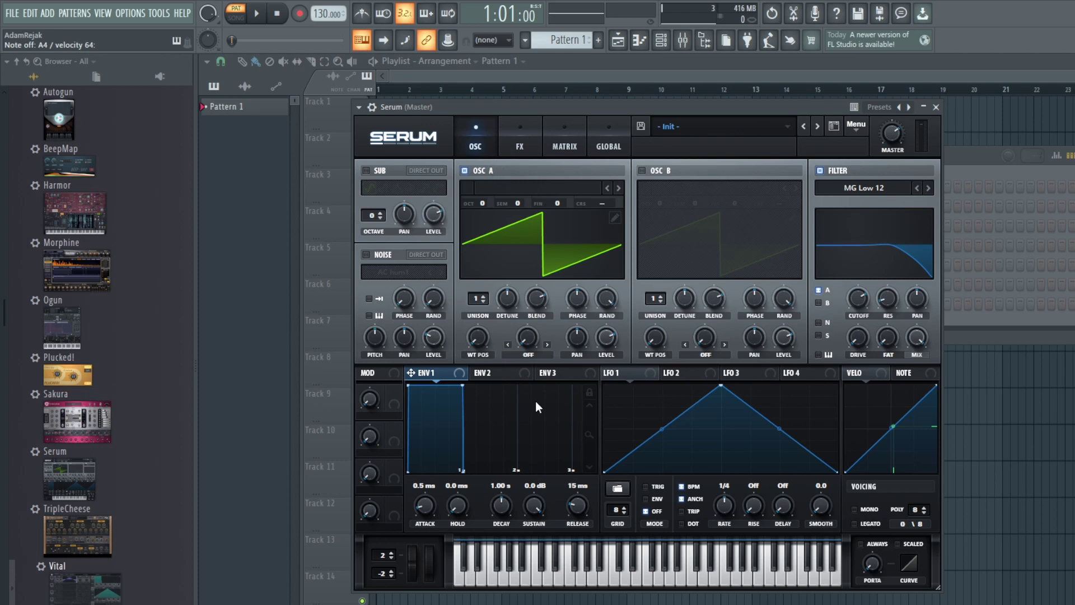
pyautogui.press('n')
# Try a slow 1.41 s attack on Envelope 1 with sustain lowered to -19.3 dB and -26.4 dB
pyautogui.moveTo(423, 509); pyautogui.dragTo(428, 449)
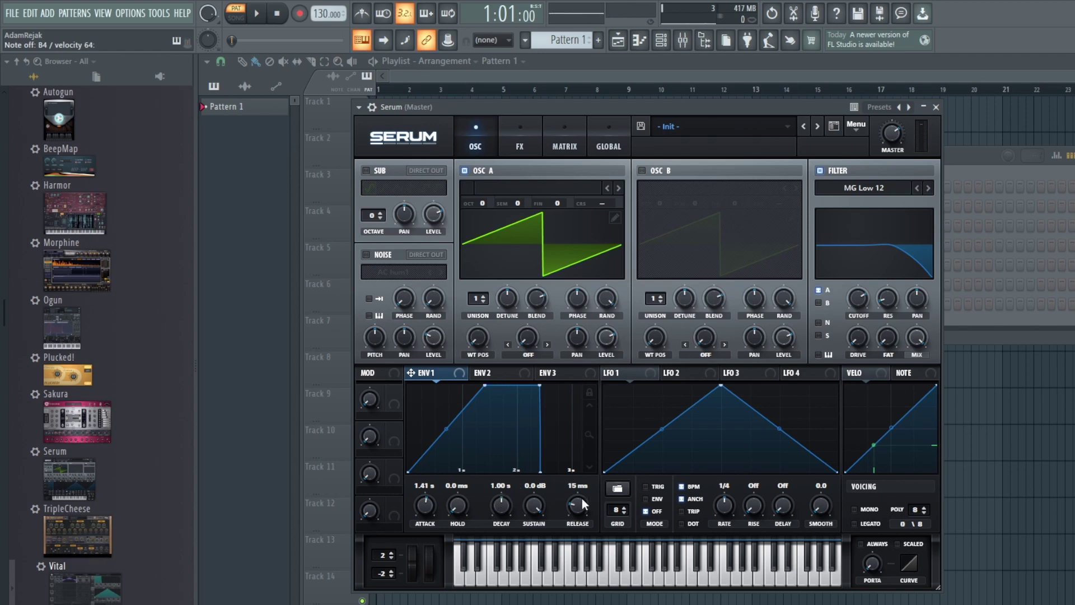
pyautogui.moveTo(533, 505); pyautogui.dragTo(530, 601)
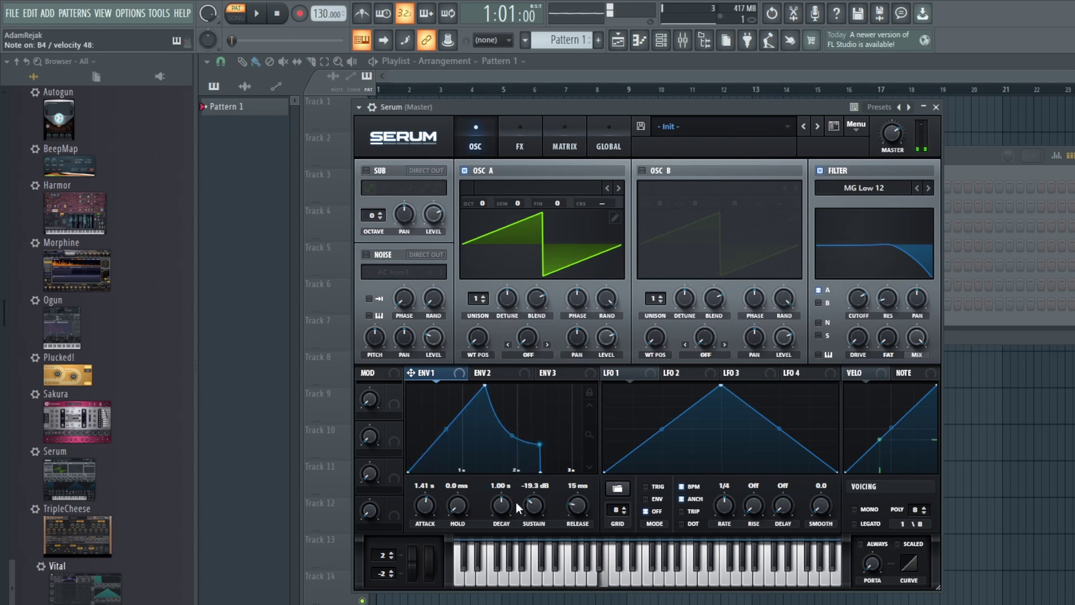
pyautogui.doubleClick(536, 504)
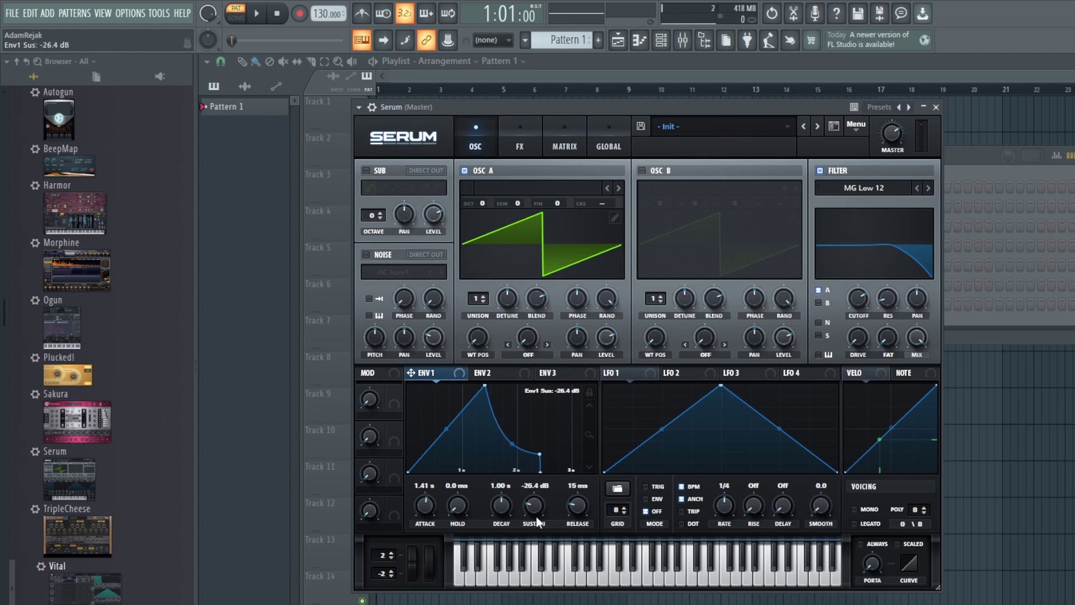
# Set Envelope 1 to a 22 ms attack and 915 ms decay, with sustain fully down at -oo dB
pyautogui.moveTo(428, 498); pyautogui.dragTo(425, 540)
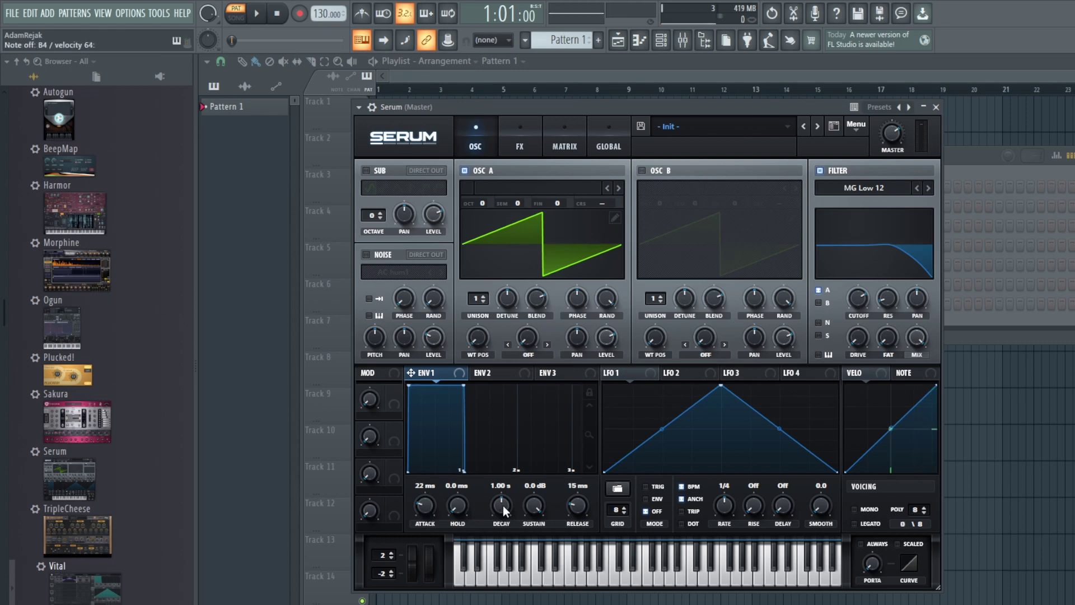
pyautogui.moveTo(503, 505); pyautogui.dragTo(503, 505)
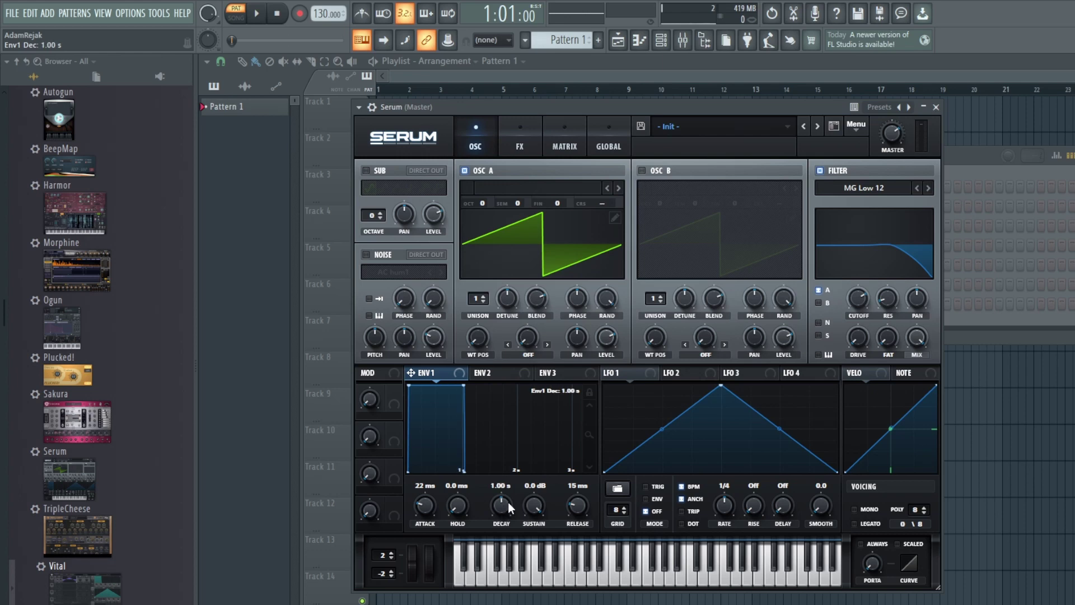
pyautogui.moveTo(510, 508)
pyautogui.mouseDown()
pyautogui.moveTo(506, 496)
pyautogui.moveTo(509, 505)
pyautogui.mouseUp()
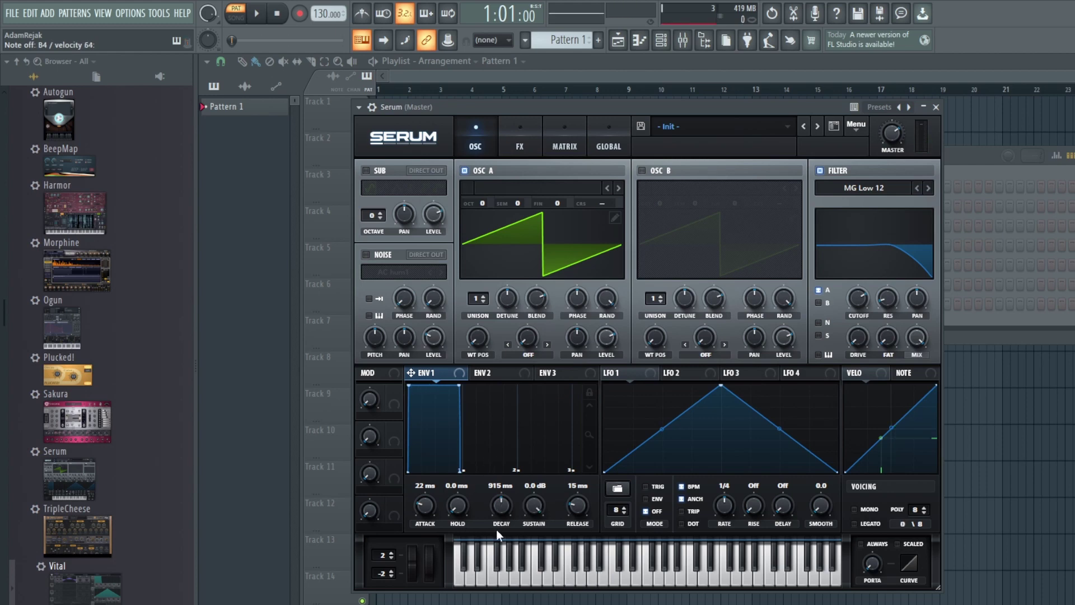
pyautogui.moveTo(534, 506); pyautogui.dragTo(538, 543)
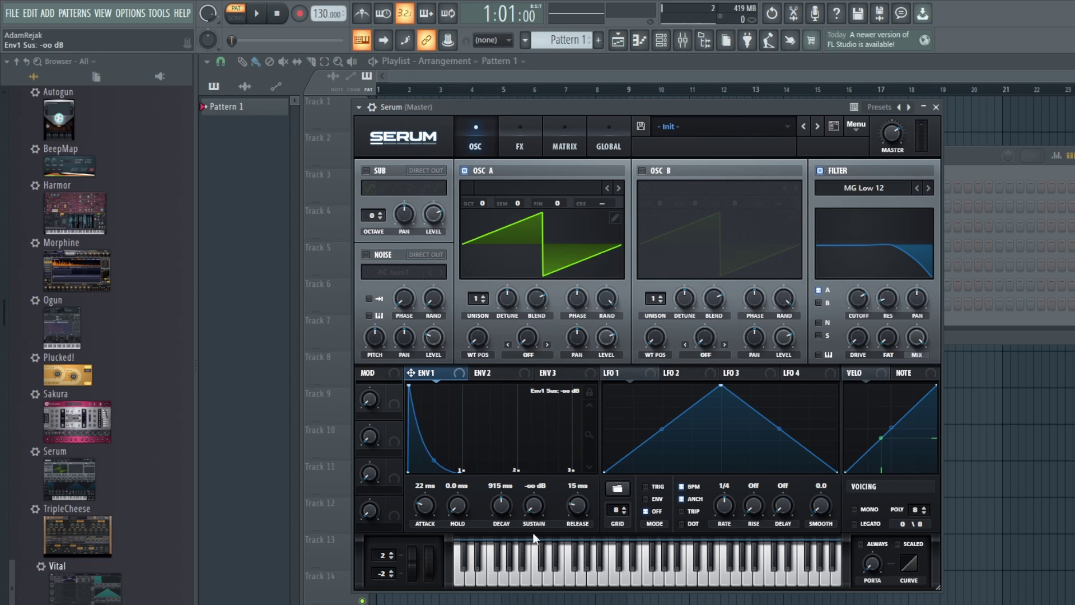
# Try Envelope 1 decay times of 6.75 s, 2.24 s, 402 ms, 16.6 s and 205 ms, auditioning B4
pyautogui.moveTo(502, 503); pyautogui.dragTo(502, 468)
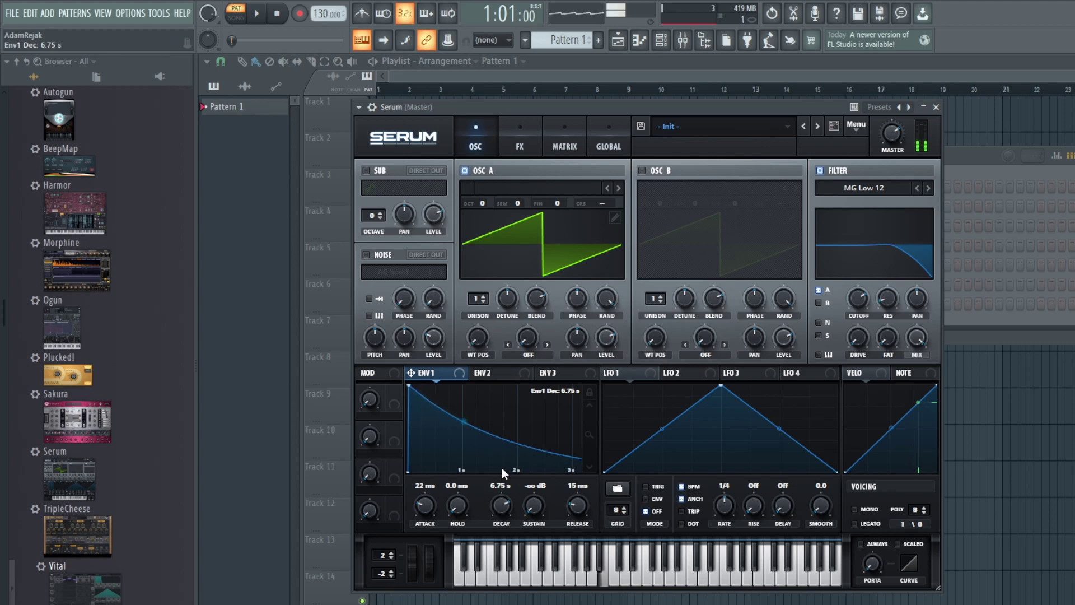
pyautogui.moveTo(502, 468); pyautogui.dragTo(512, 522)
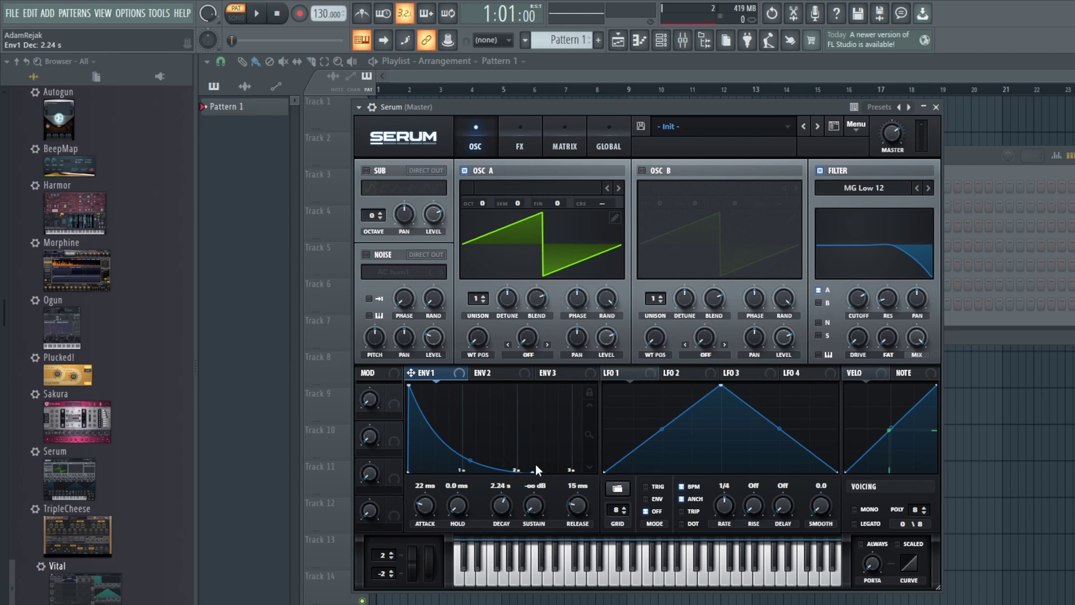
pyautogui.moveTo(501, 506); pyautogui.dragTo(506, 527)
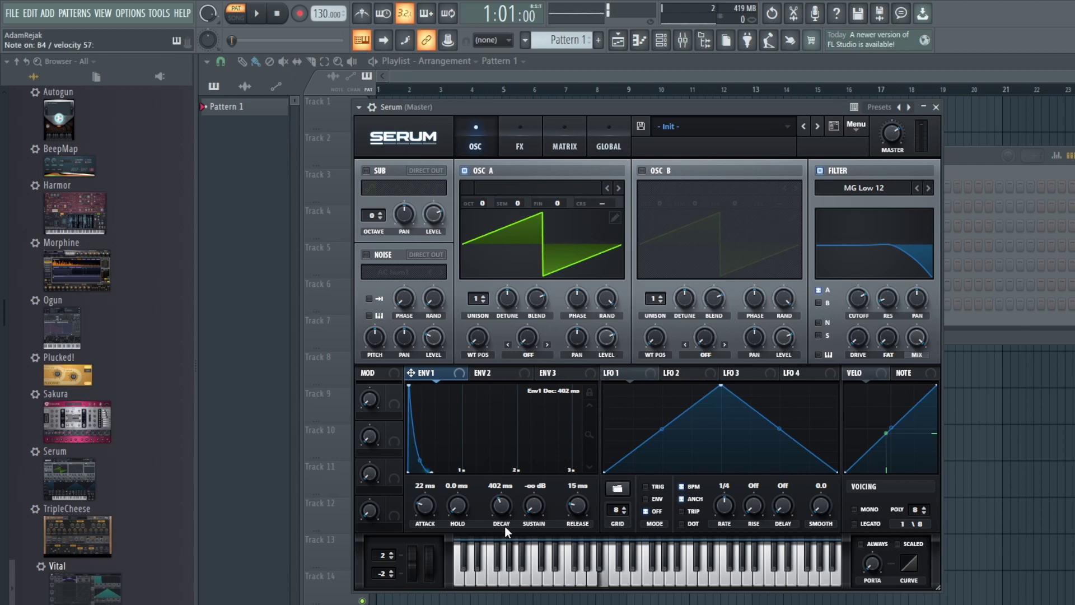
pyautogui.moveTo(509, 510); pyautogui.dragTo(495, 444)
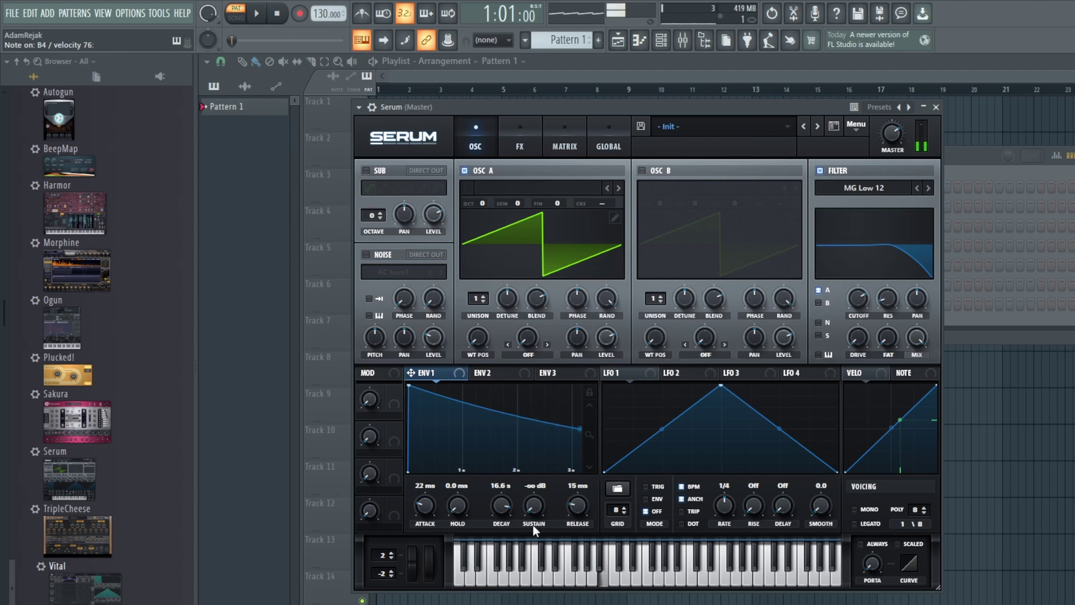
pyautogui.moveTo(503, 505); pyautogui.dragTo(501, 556)
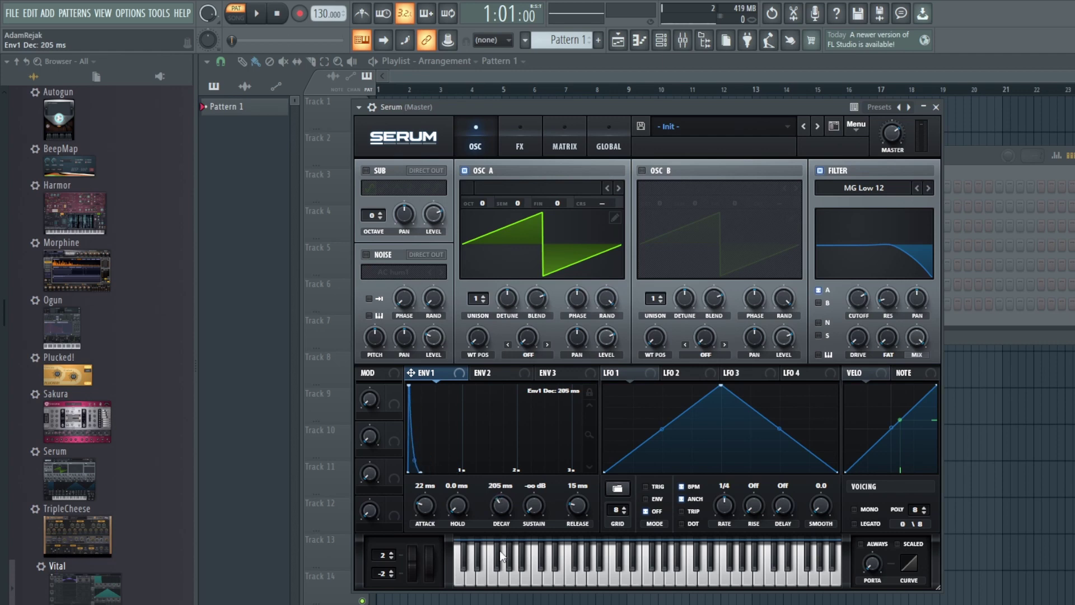
pyautogui.click(603, 568)
pyautogui.click(603, 568)
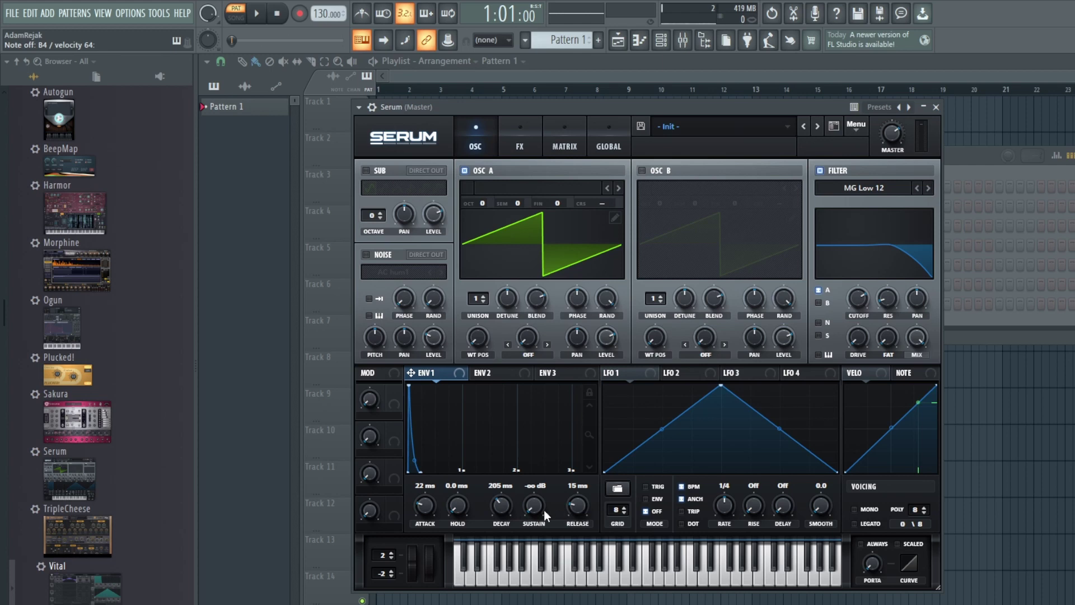
# Set Envelope 1's decay to 1.09 s and lengthen its release to 1.86 s
pyautogui.moveTo(580, 506); pyautogui.dragTo(581, 484)
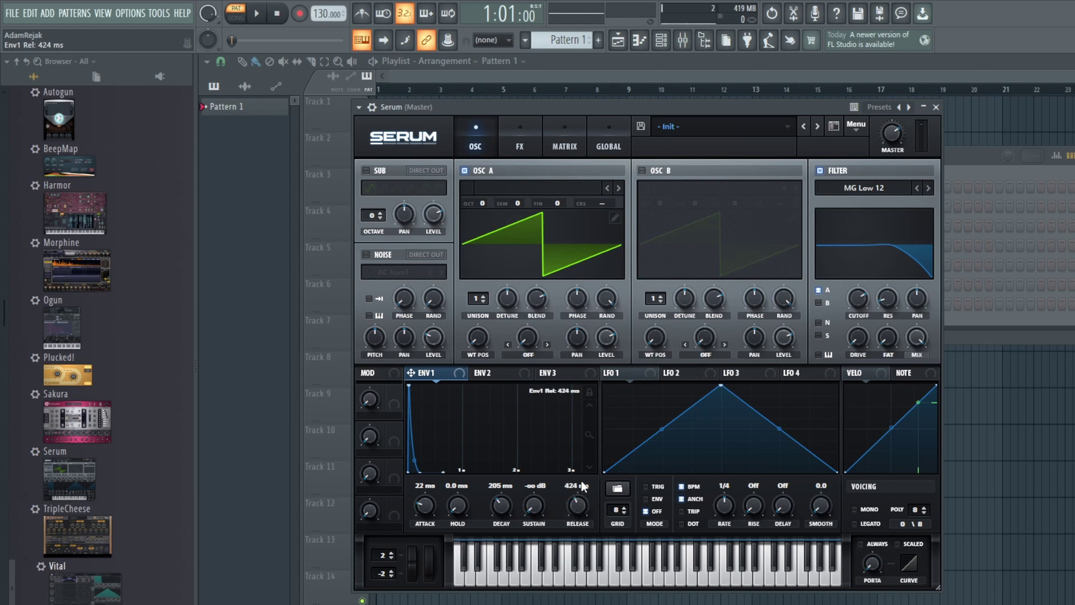
pyautogui.moveTo(499, 506); pyautogui.dragTo(505, 487)
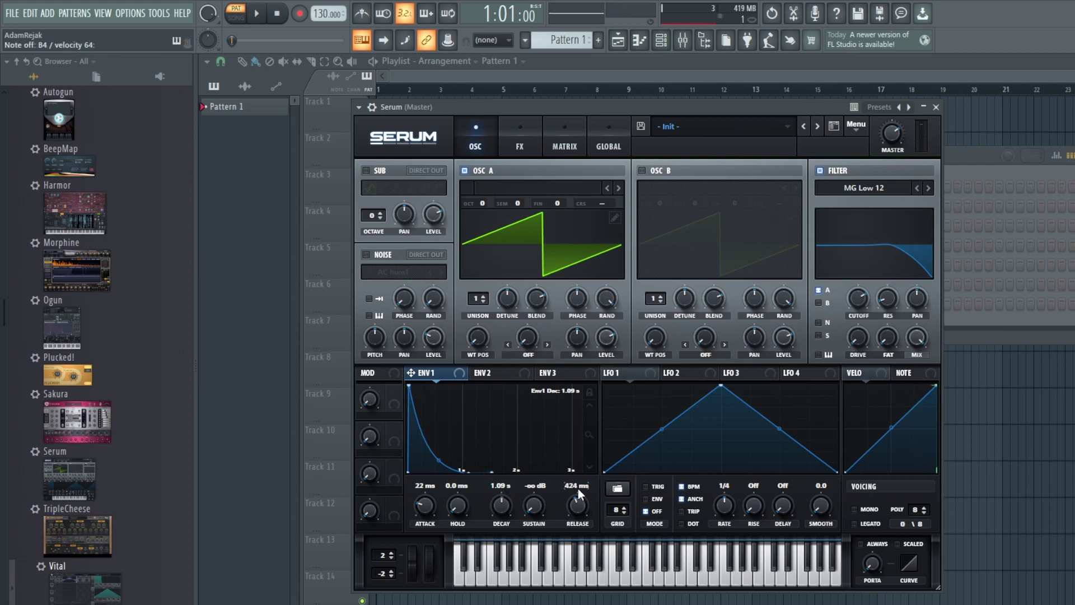
pyautogui.moveTo(571, 516); pyautogui.dragTo(579, 506)
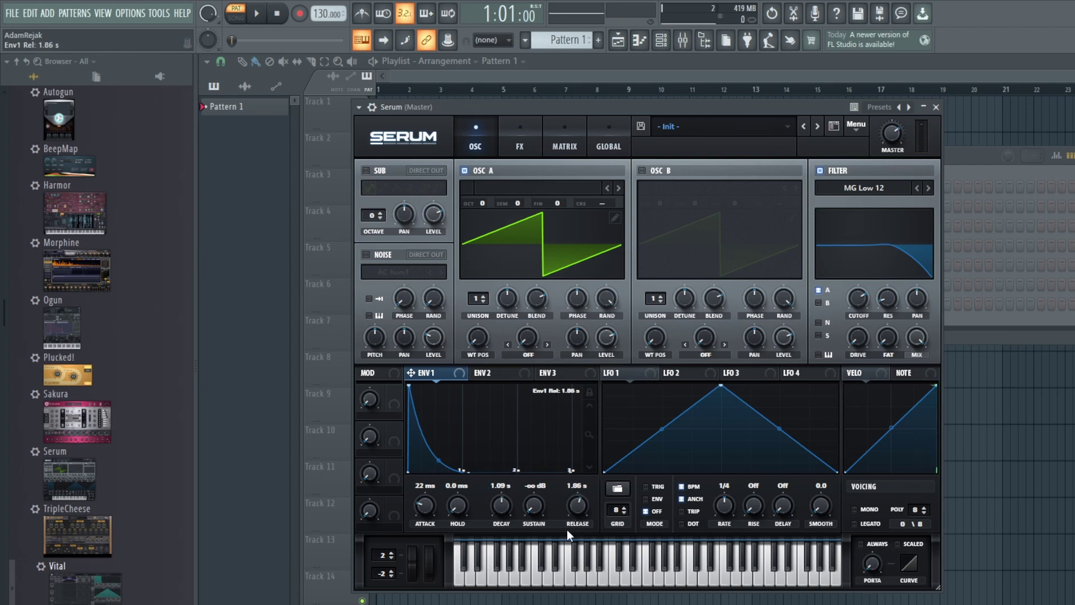
# Play short notes including B4, D5 and A4 to audition the envelope's long release tail
pyautogui.press('i')
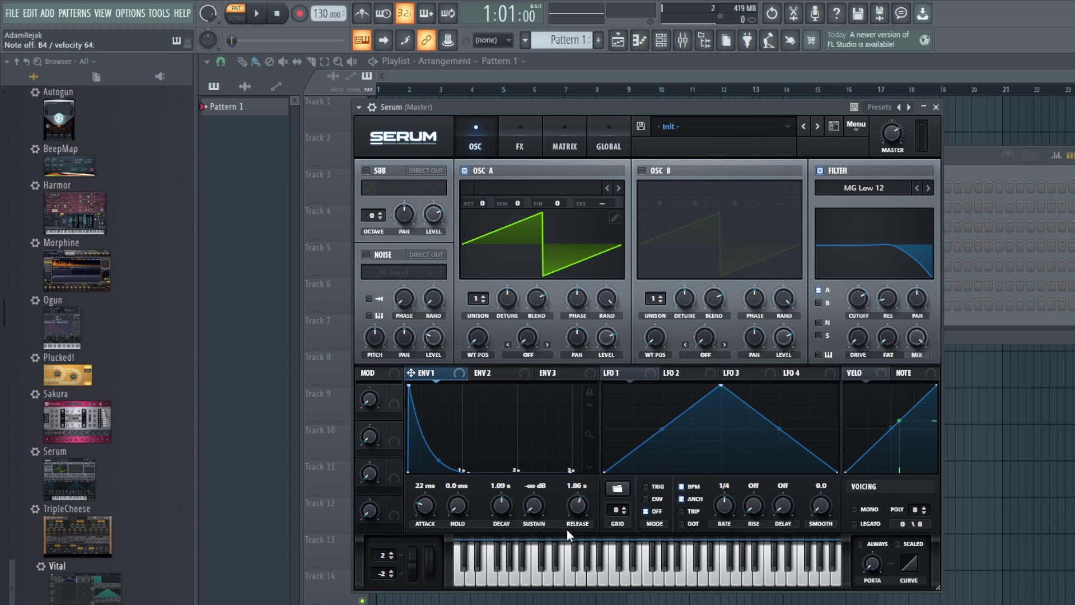
pyautogui.press('i')
pyautogui.press('i')
pyautogui.press('i')
pyautogui.press('i')
pyautogui.moveTo(528, 509)
pyautogui.press('o')
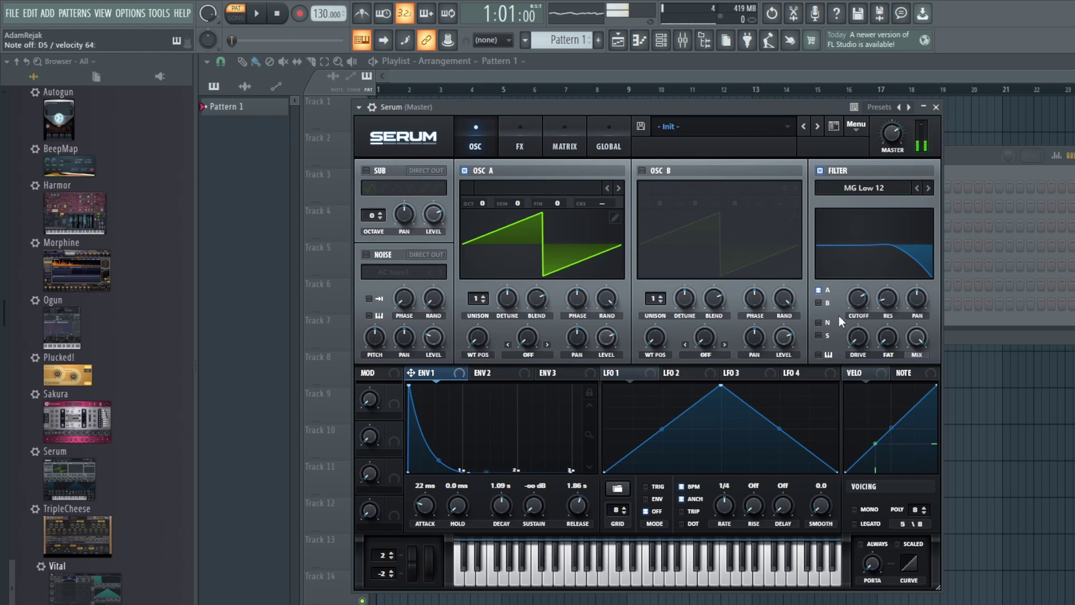
pyautogui.press('y')
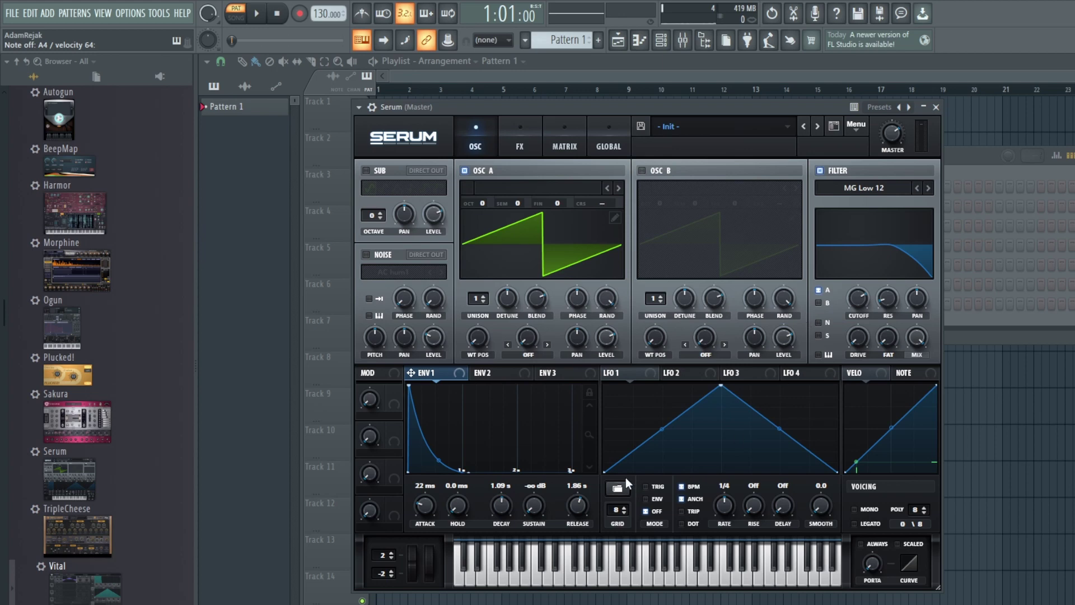
# Set Envelope 1's release to 0.0 ms and audition it with notes including D4 and F4
pyautogui.moveTo(570, 492); pyautogui.dragTo(570, 535)
pyautogui.press('w')
pyautogui.press('w')
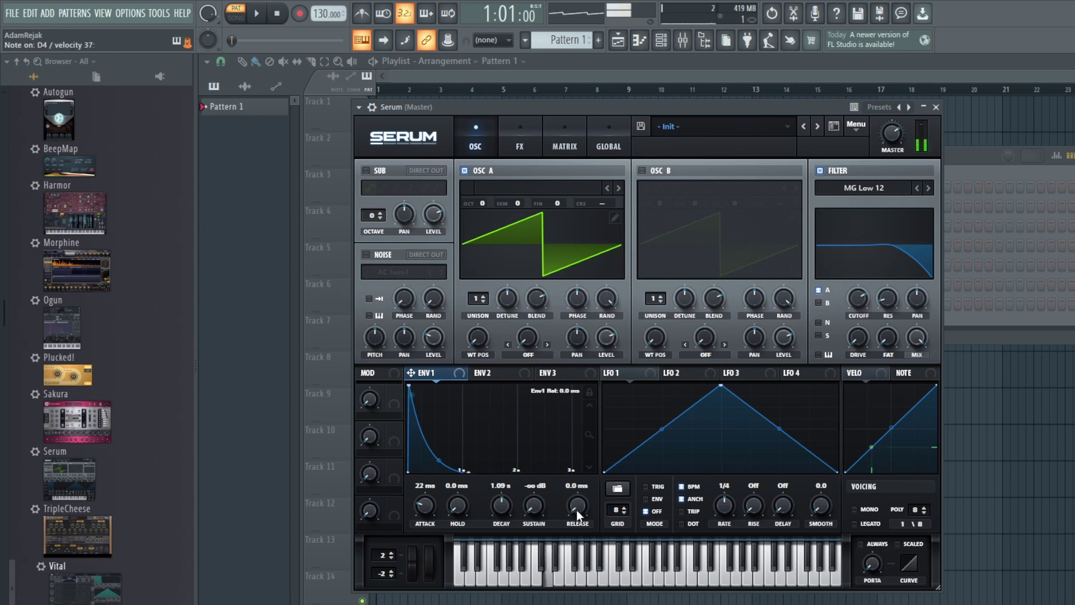
pyautogui.press('r')
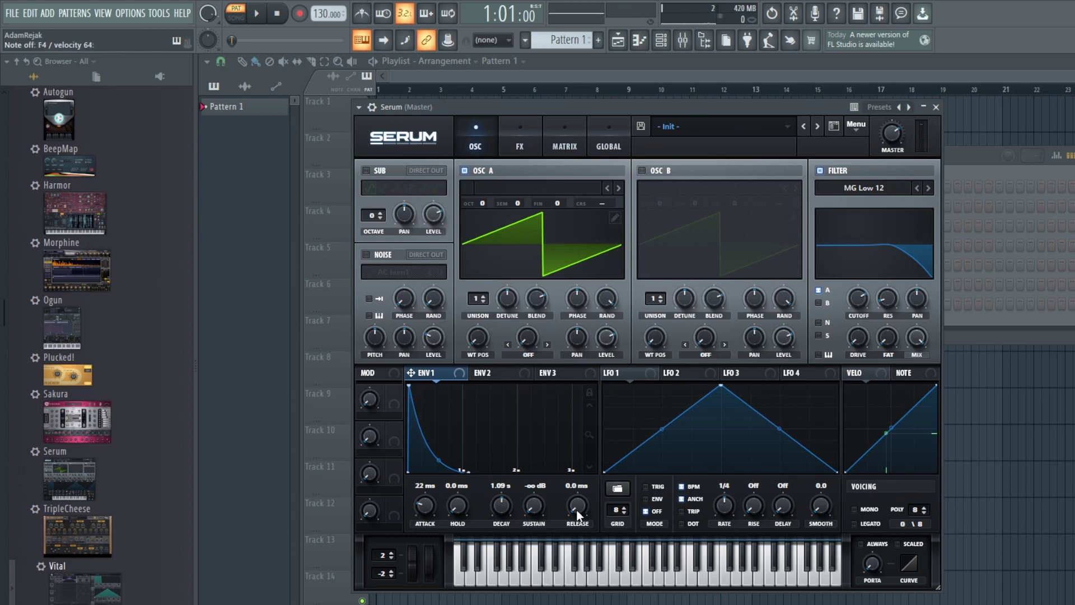
pyautogui.press('q')
pyautogui.press('r')
pyautogui.press('e')
pyautogui.press('e')
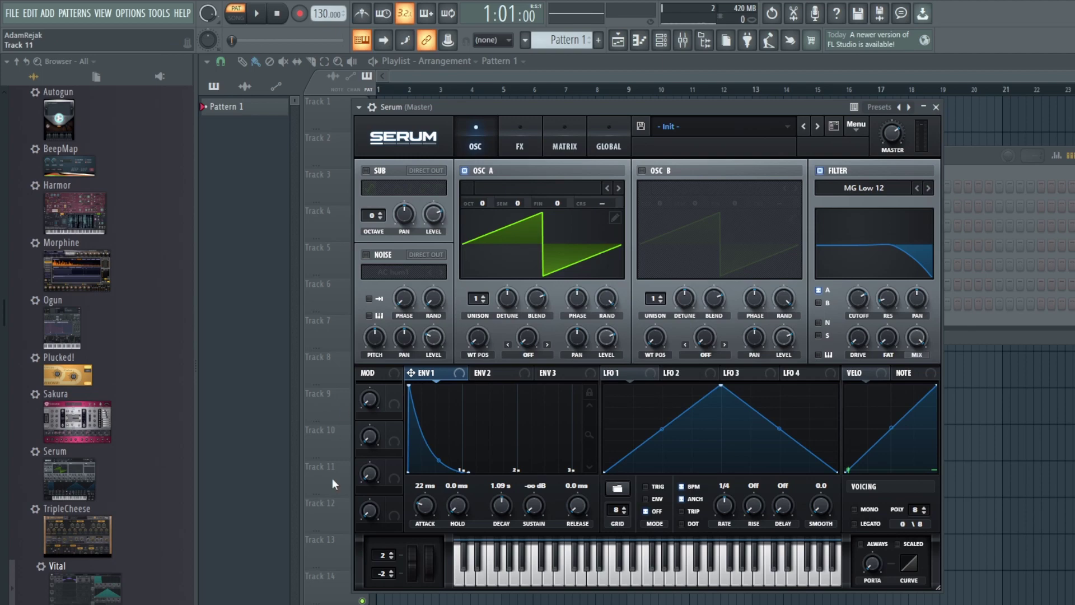
# Open the GMS synth from the channel rack and examine its attack, decay, sustain and release knobs
pyautogui.press('F6')
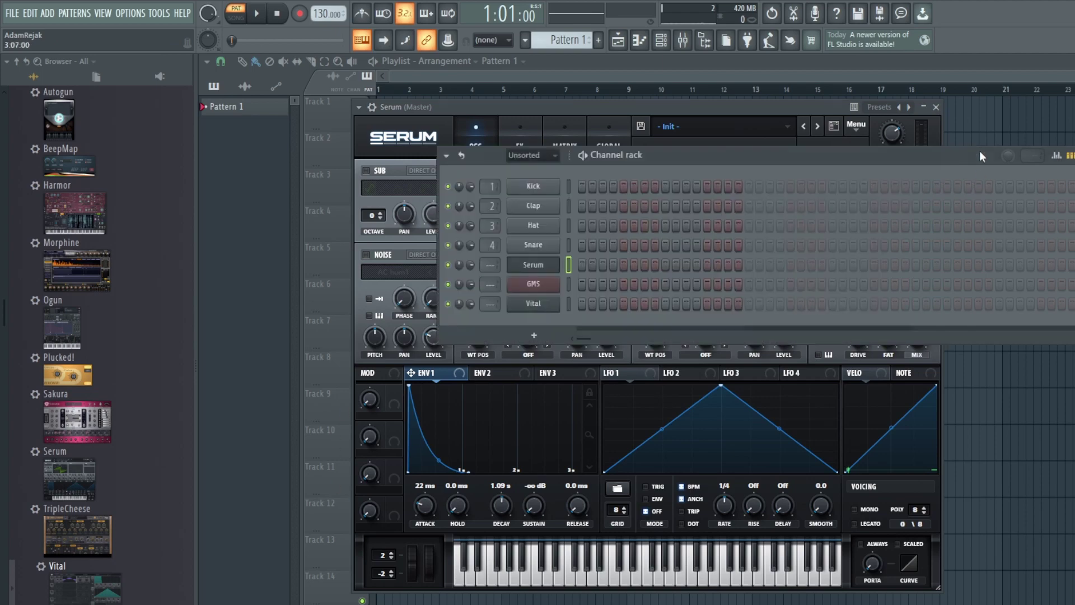
pyautogui.click(526, 287)
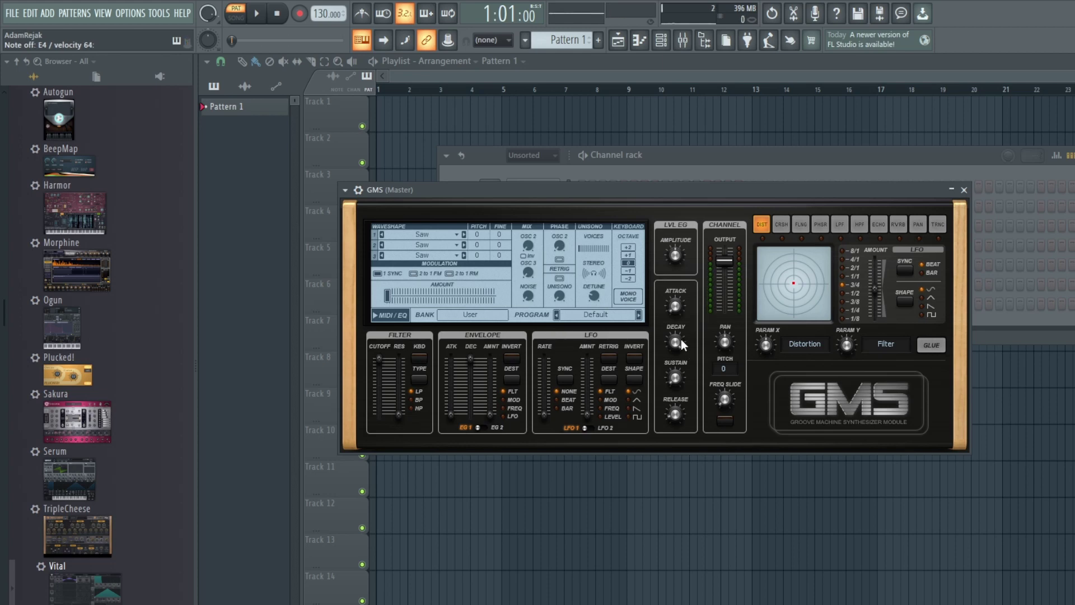
pyautogui.moveTo(681, 341); pyautogui.dragTo(681, 346)
# Return to Serum and compare the settings of Envelope 1 and Envelope 2, ending on Envelope 2
pyautogui.click(709, 153)
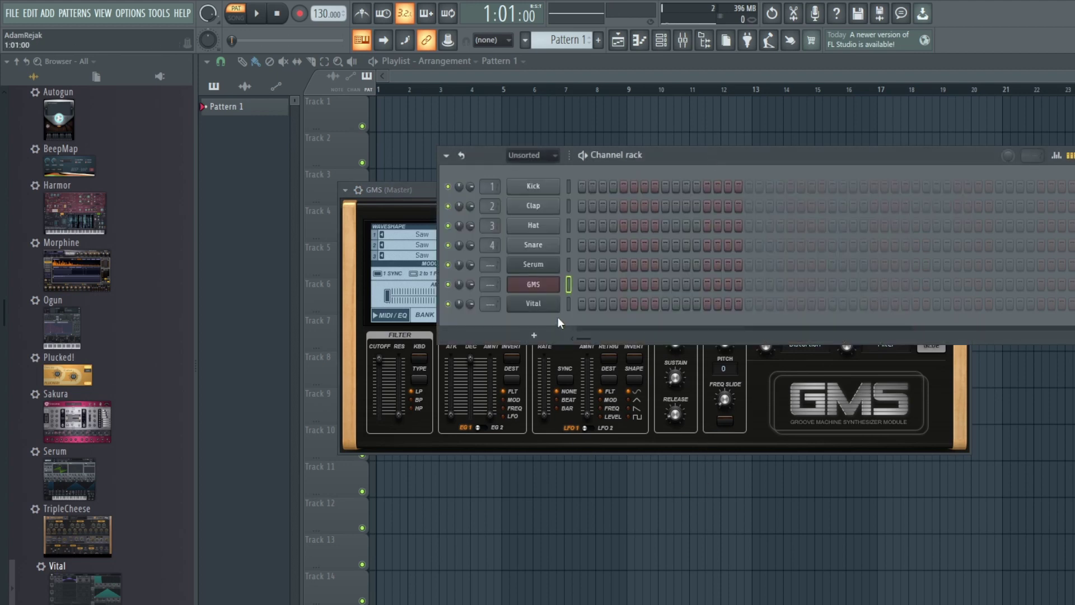
pyautogui.click(535, 268)
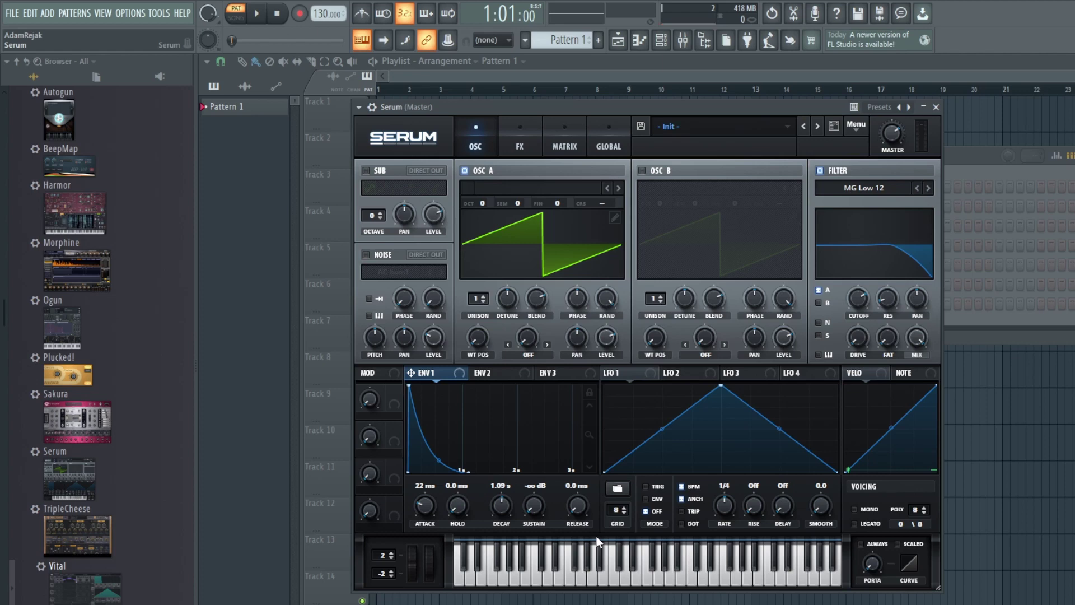
pyautogui.click(491, 371)
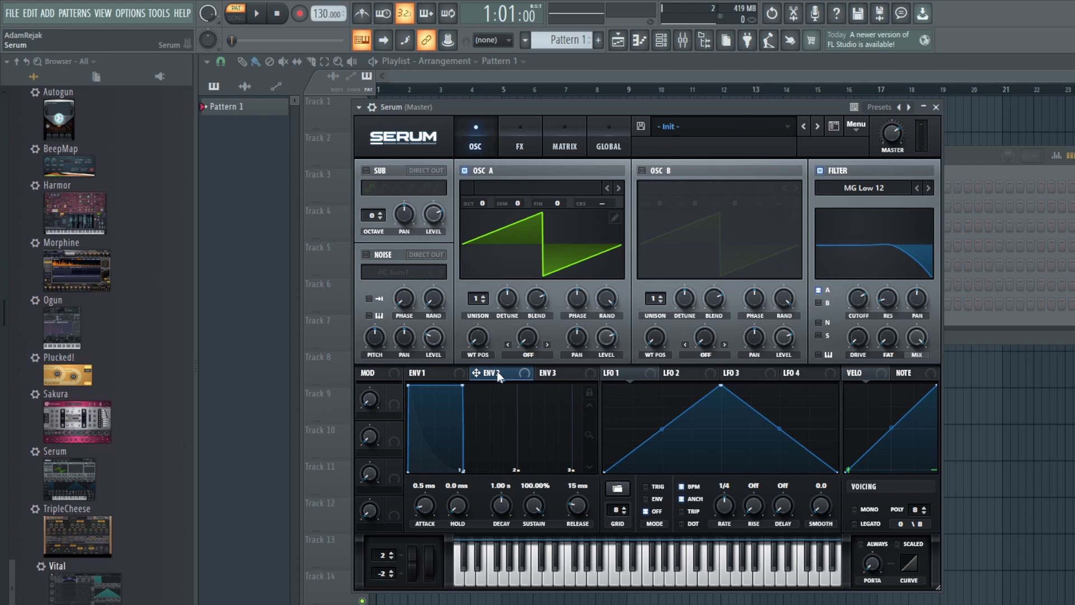
pyautogui.click(431, 368)
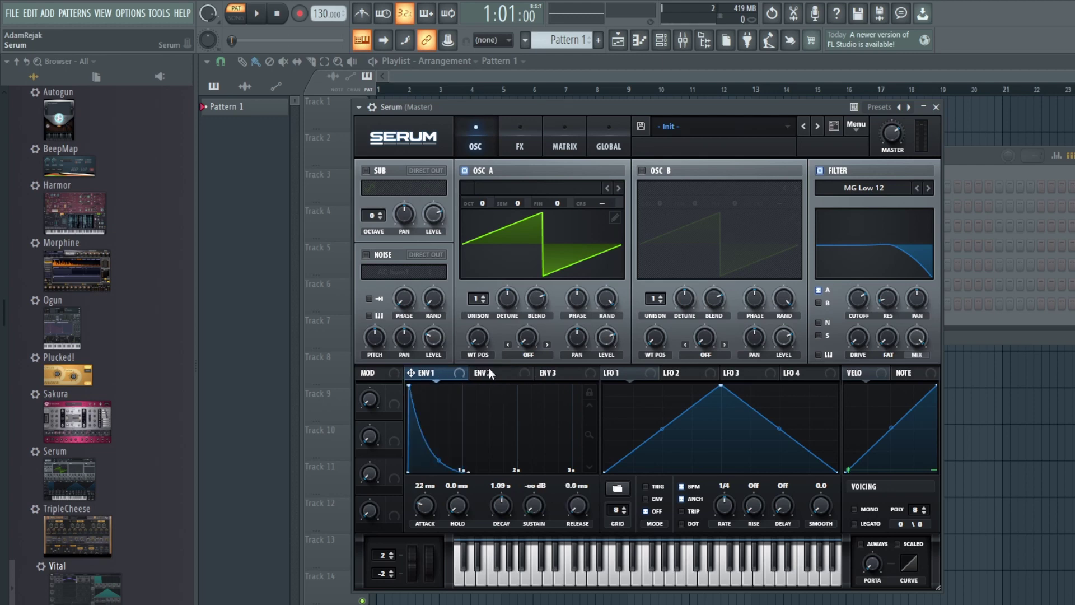
pyautogui.click(488, 367)
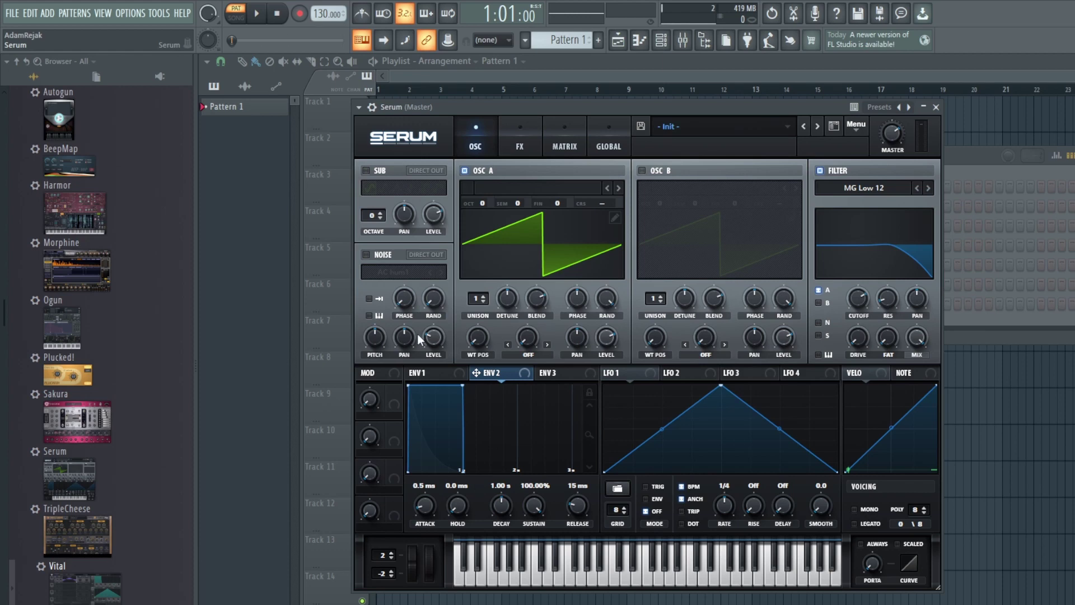
# Switch repeatedly between Envelope 1 and Envelope 2 to compare their curves and attack, decay, sustain and release values
pyautogui.click(439, 368)
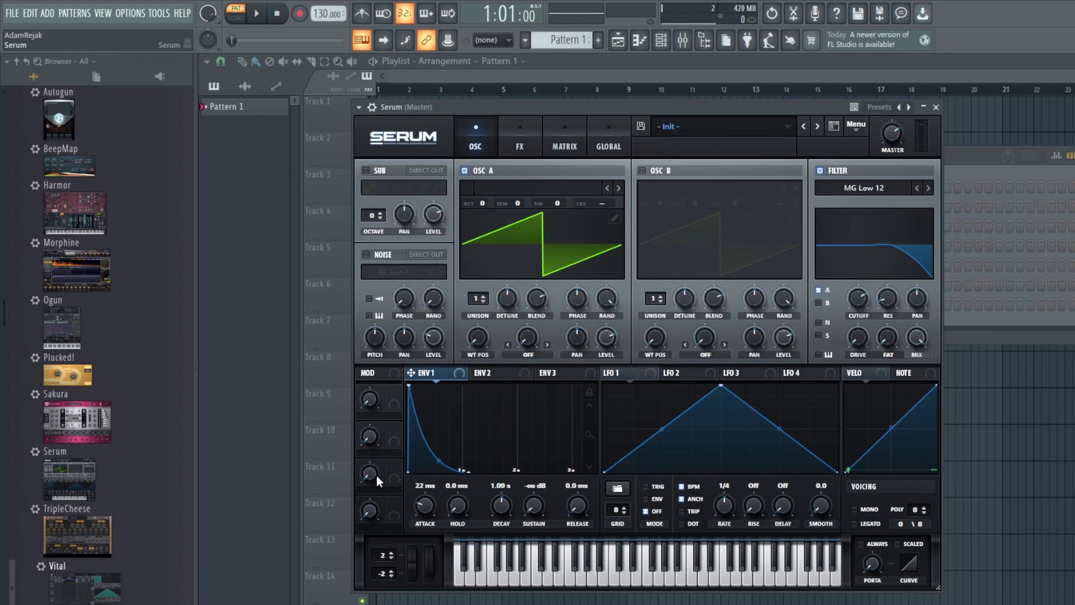
pyautogui.click(509, 375)
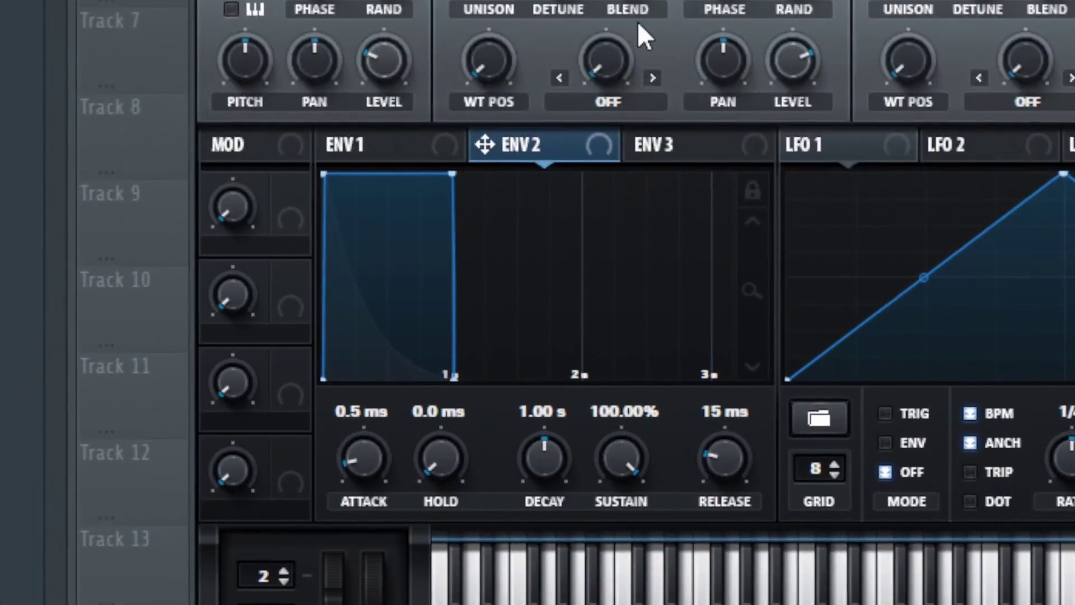
pyautogui.click(348, 143)
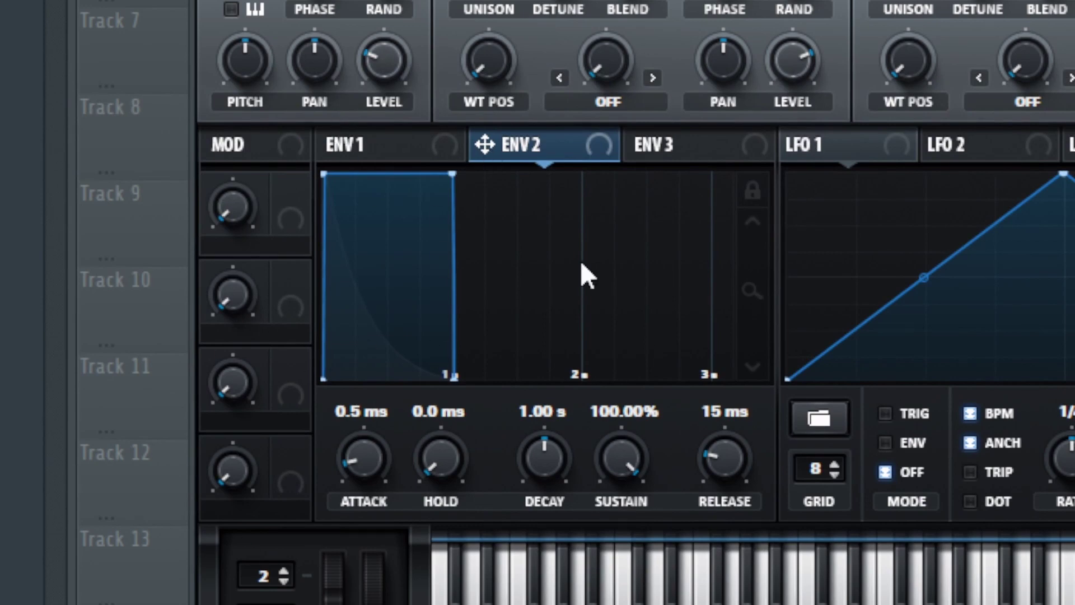
pyautogui.click(499, 138)
pyautogui.click(404, 149)
pyautogui.click(535, 141)
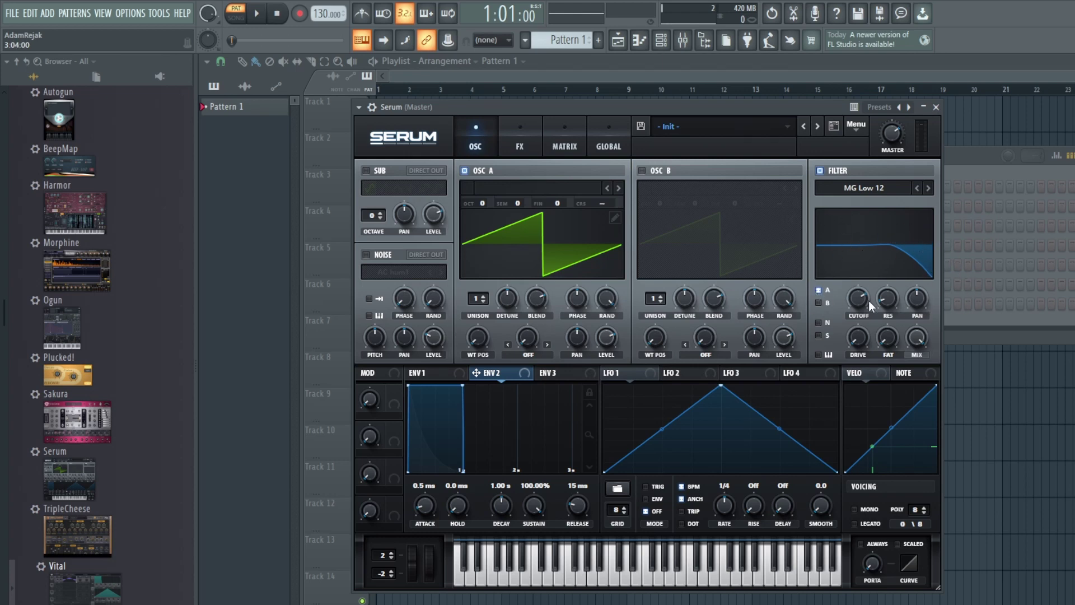
# Lower the filter cutoff and assign Envelope 2 to modulate it, checking the routing against Envelope 1
pyautogui.moveTo(855, 301)
pyautogui.mouseDown()
pyautogui.moveTo(854, 274)
pyautogui.moveTo(855, 356)
pyautogui.moveTo(855, 287)
pyautogui.moveTo(855, 311)
pyautogui.mouseUp()
pyautogui.moveTo(503, 375); pyautogui.dragTo(859, 335)
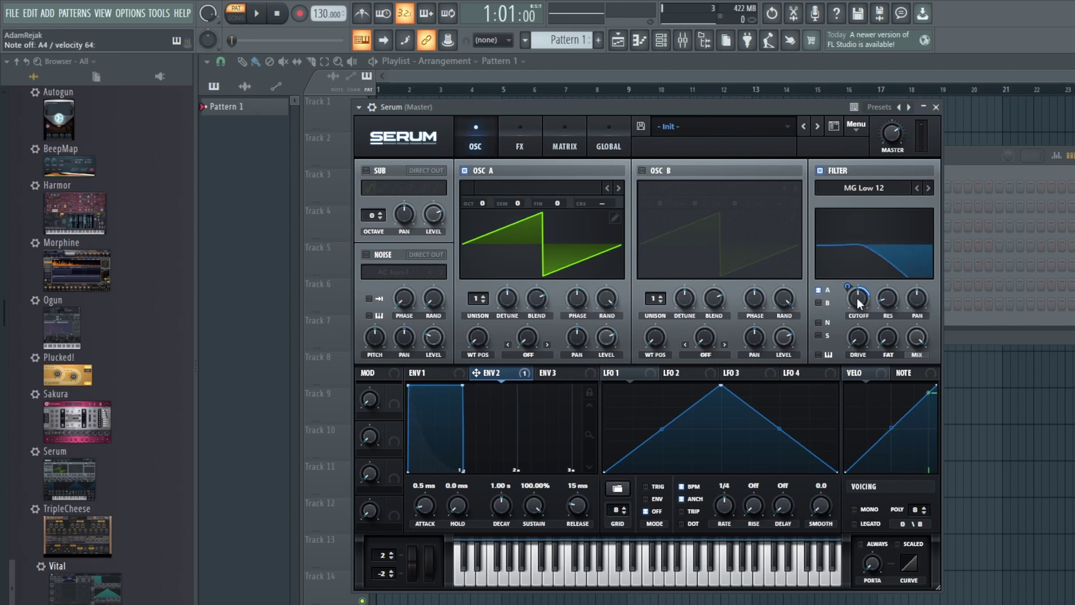
pyautogui.click(430, 372)
pyautogui.click(493, 373)
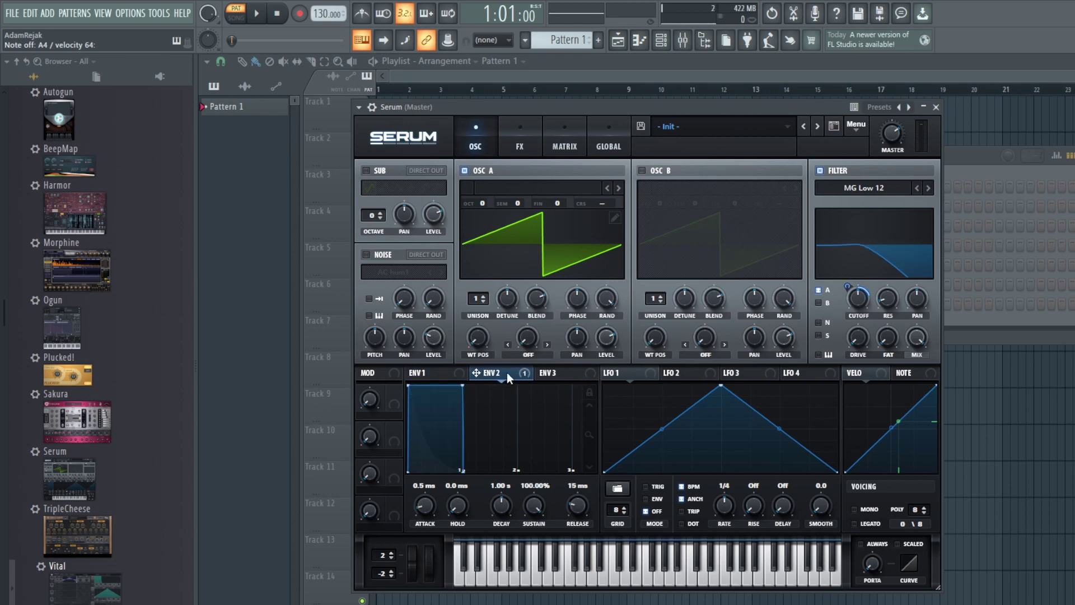
pyautogui.click(431, 372)
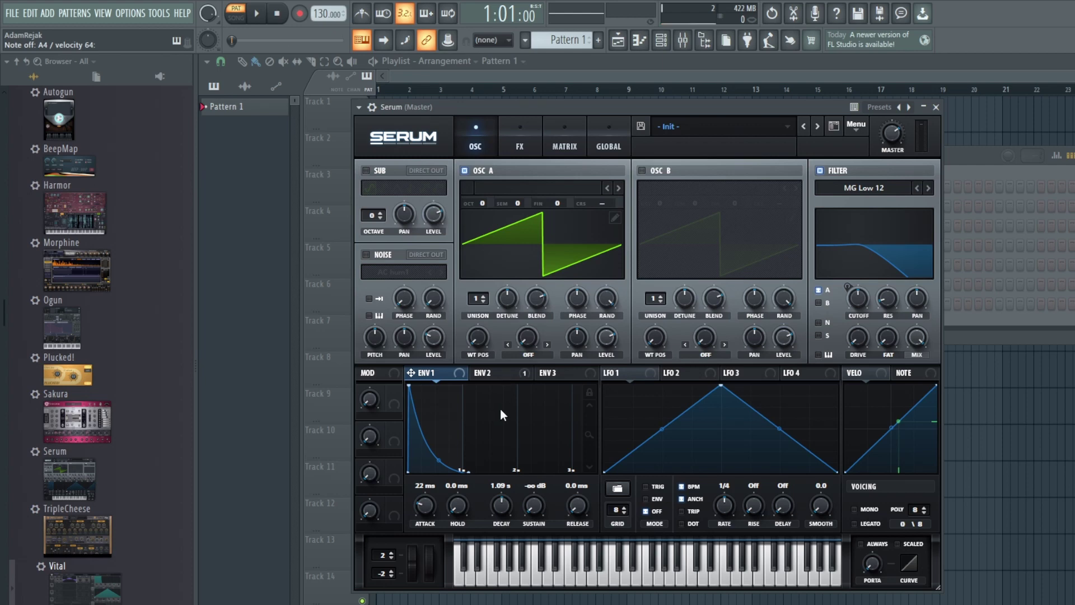
# Set Envelope 2's attack to 766 ms and increase its modulation depth on the filter cutoff
pyautogui.click(516, 377)
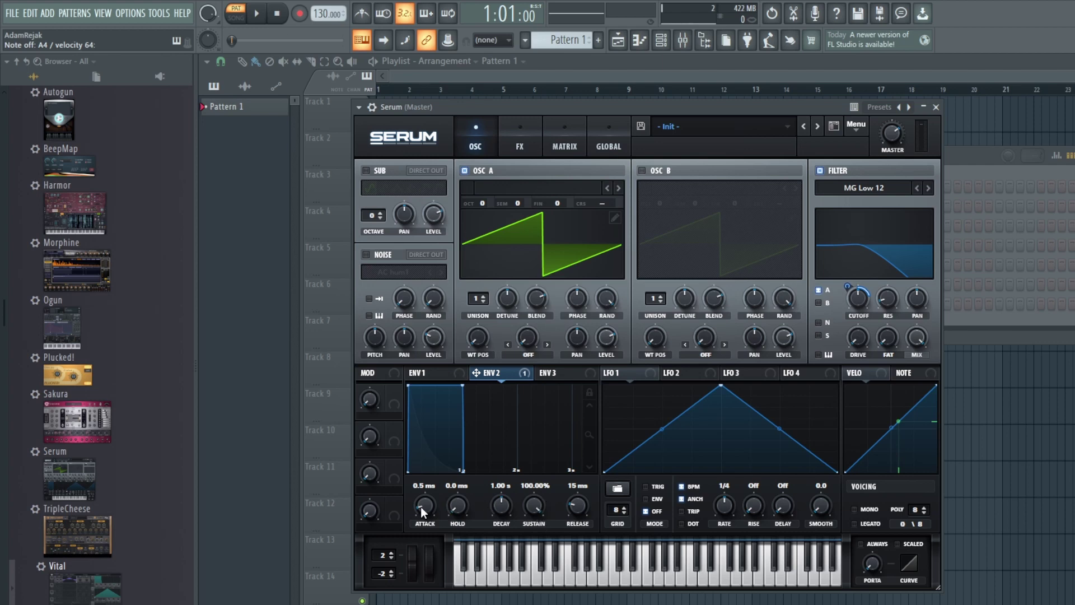
pyautogui.moveTo(421, 506)
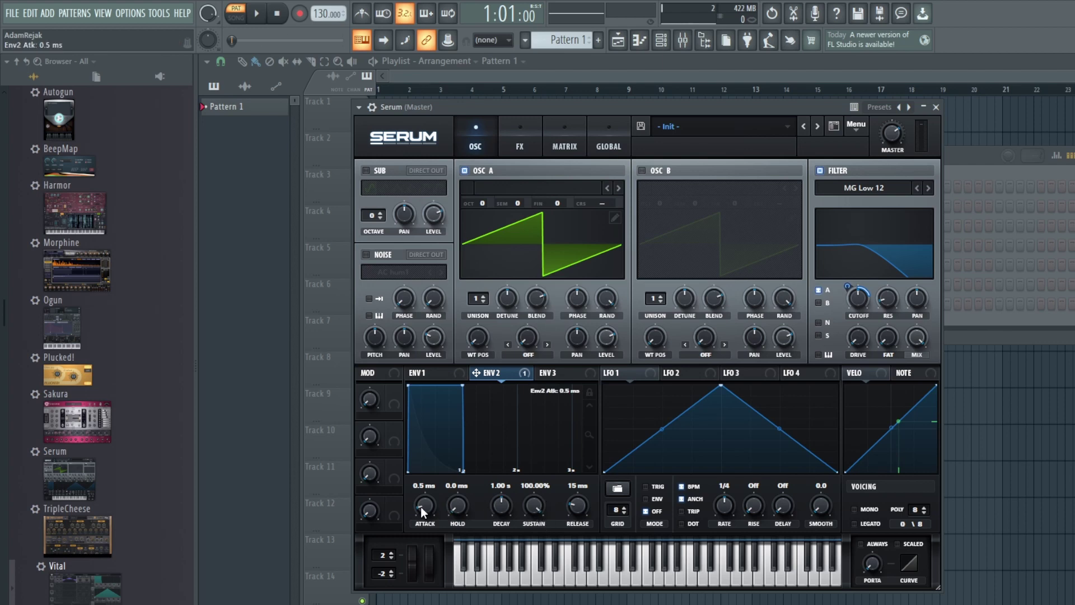
pyautogui.moveTo(421, 507); pyautogui.dragTo(428, 461)
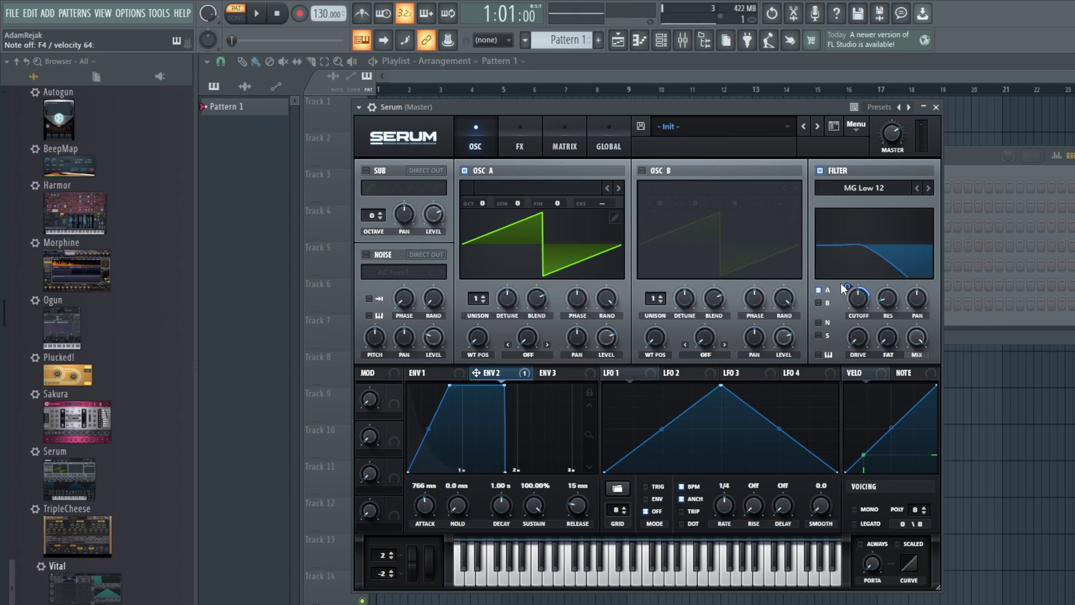
pyautogui.moveTo(850, 287); pyautogui.dragTo(852, 265)
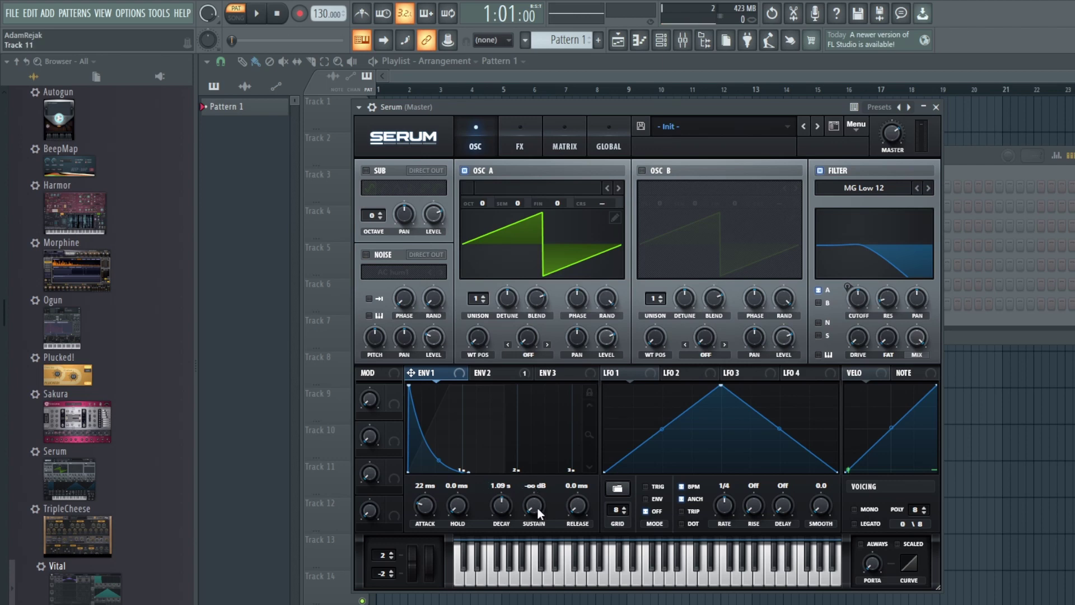
# Try Envelope 1's sustain at -18.0 dB and return it to the minimum
pyautogui.moveTo(537, 509); pyautogui.dragTo(535, 452)
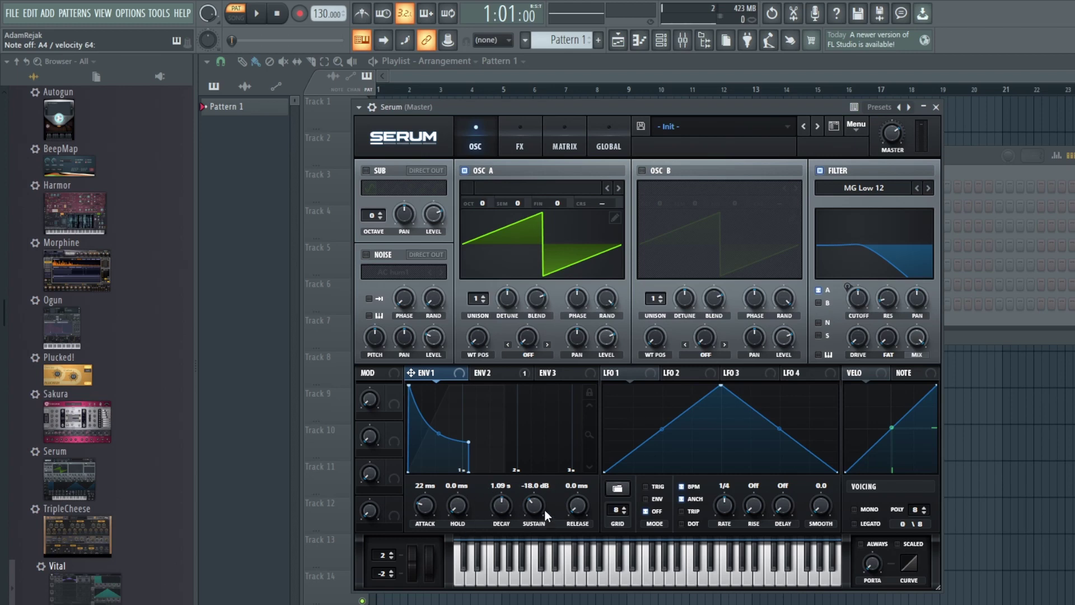
pyautogui.moveTo(536, 508); pyautogui.dragTo(536, 598)
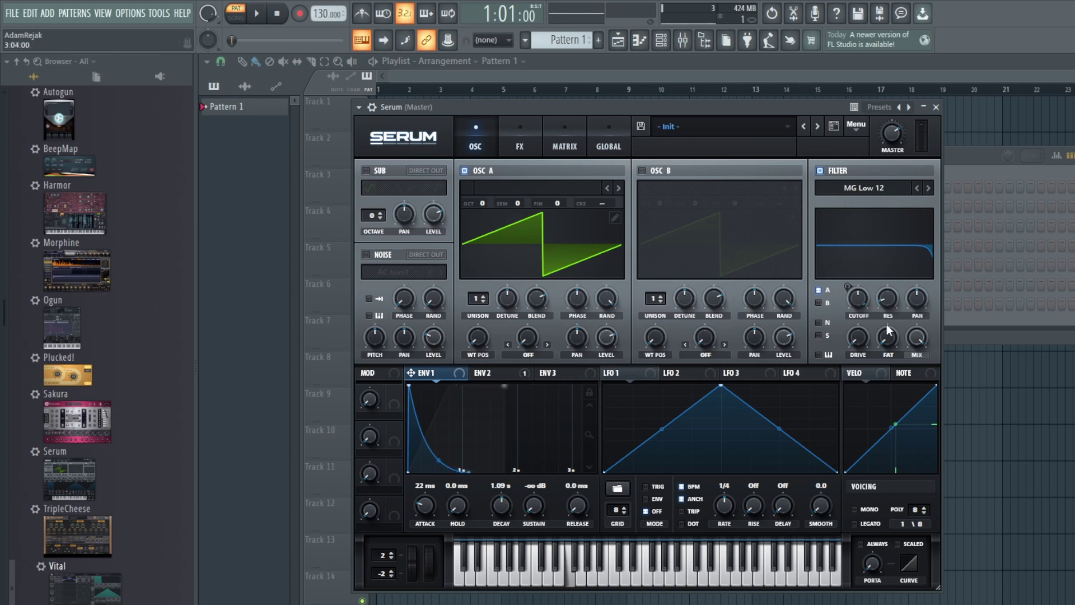
# Set Envelope 2's attack to 11 ms, sustain to 0.00% and decay to 5.98 s
pyautogui.click(518, 375)
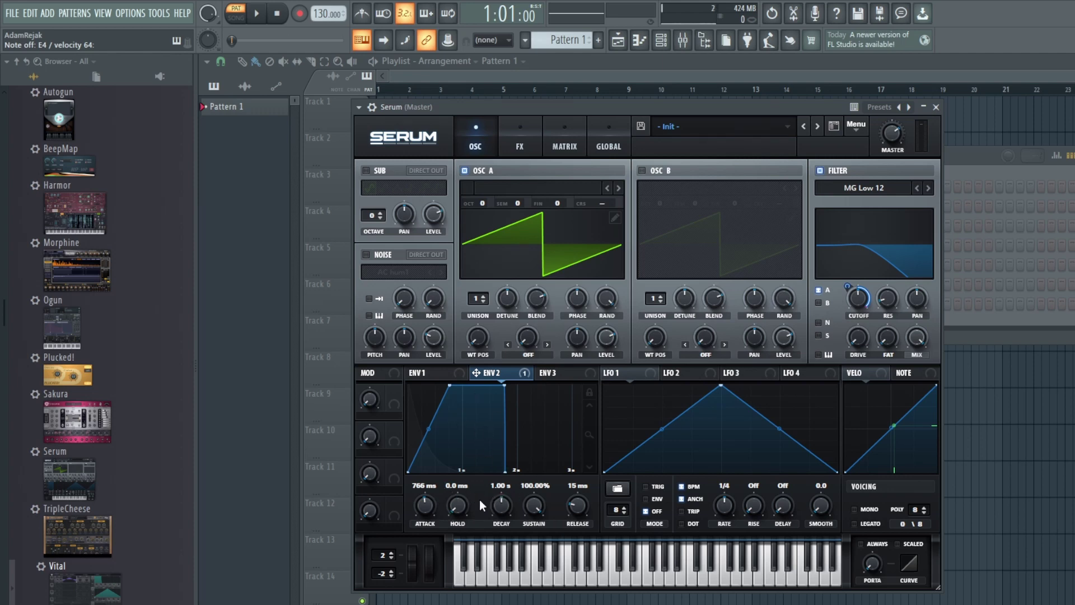
pyautogui.moveTo(426, 508); pyautogui.dragTo(427, 551)
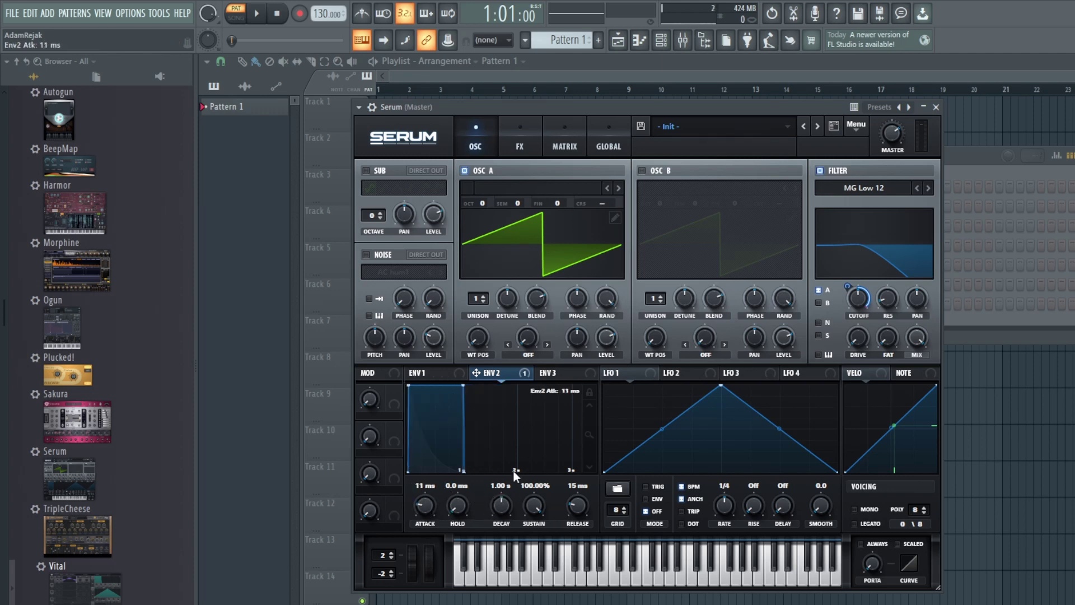
pyautogui.moveTo(527, 512); pyautogui.dragTo(528, 560)
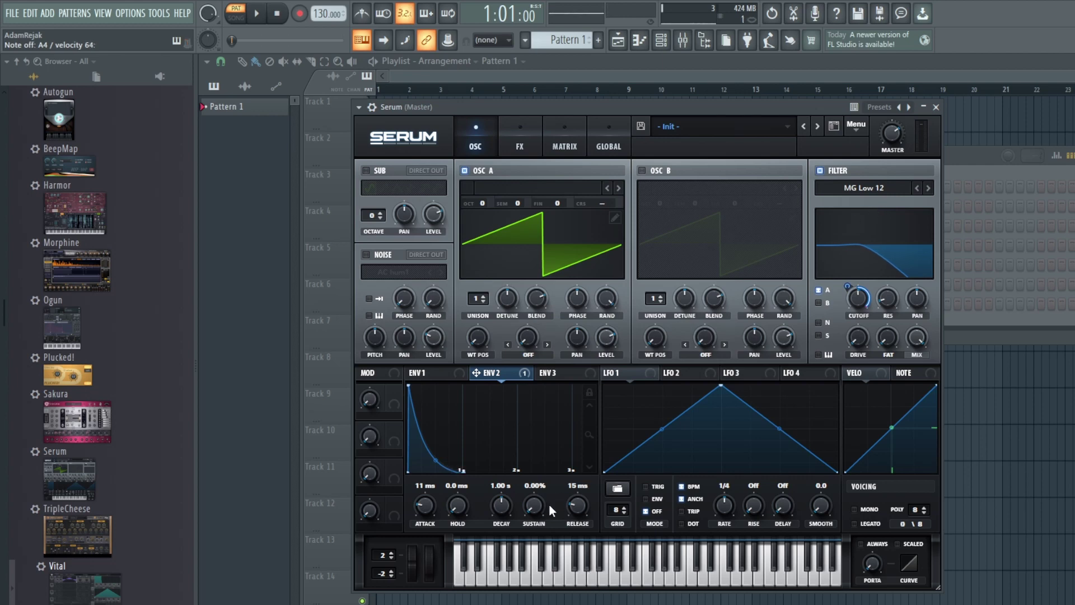
pyautogui.moveTo(503, 506); pyautogui.dragTo(503, 473)
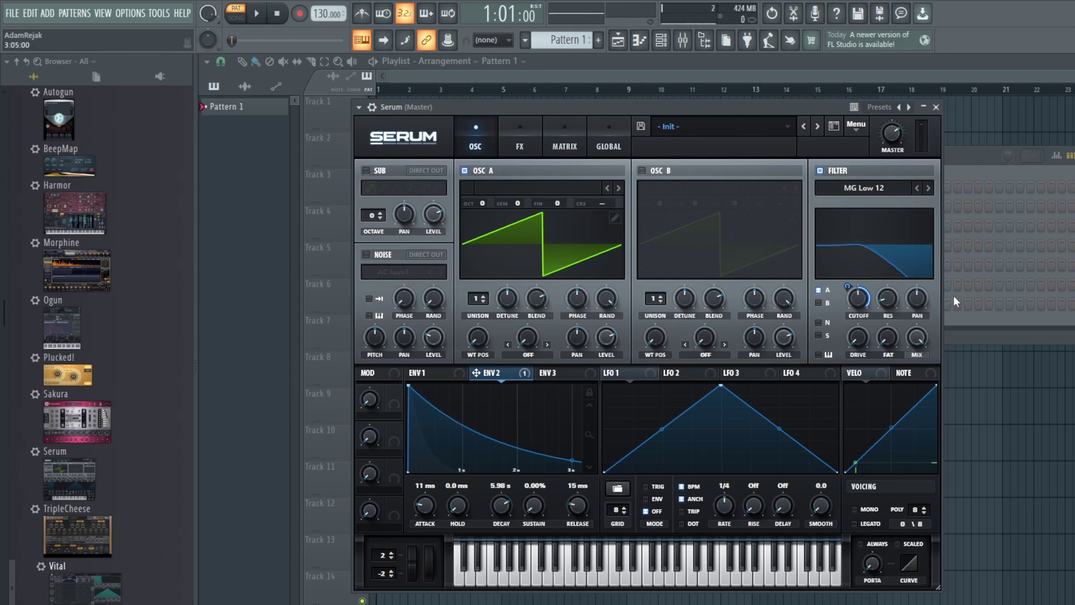
# Set Envelope 1's release to 1.14 s and compare its settings with those of Envelope 2
pyautogui.click(431, 373)
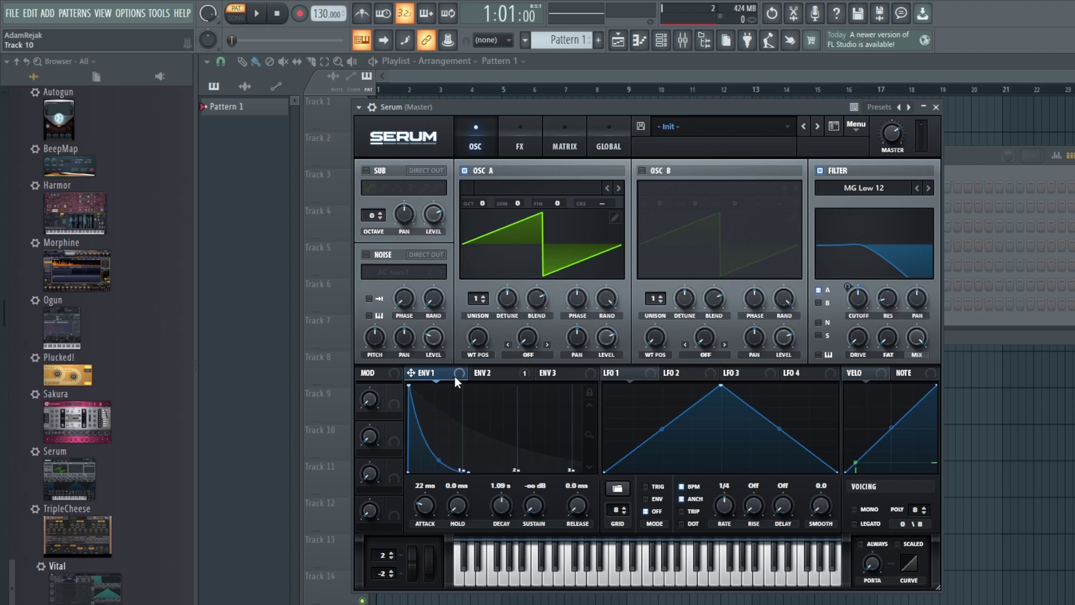
pyautogui.click(490, 374)
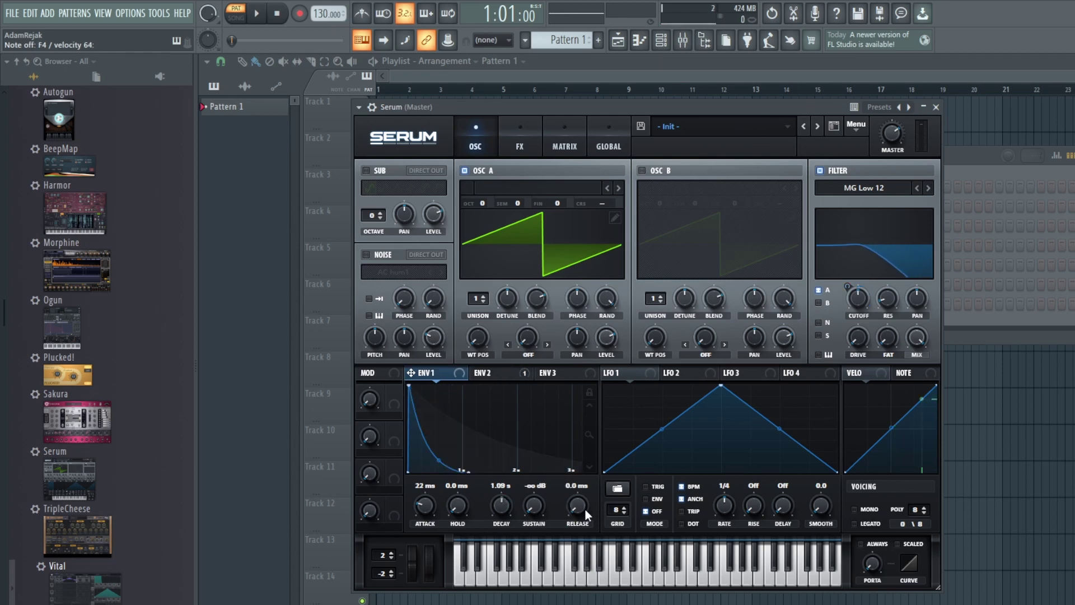
pyautogui.moveTo(570, 509); pyautogui.dragTo(558, 420)
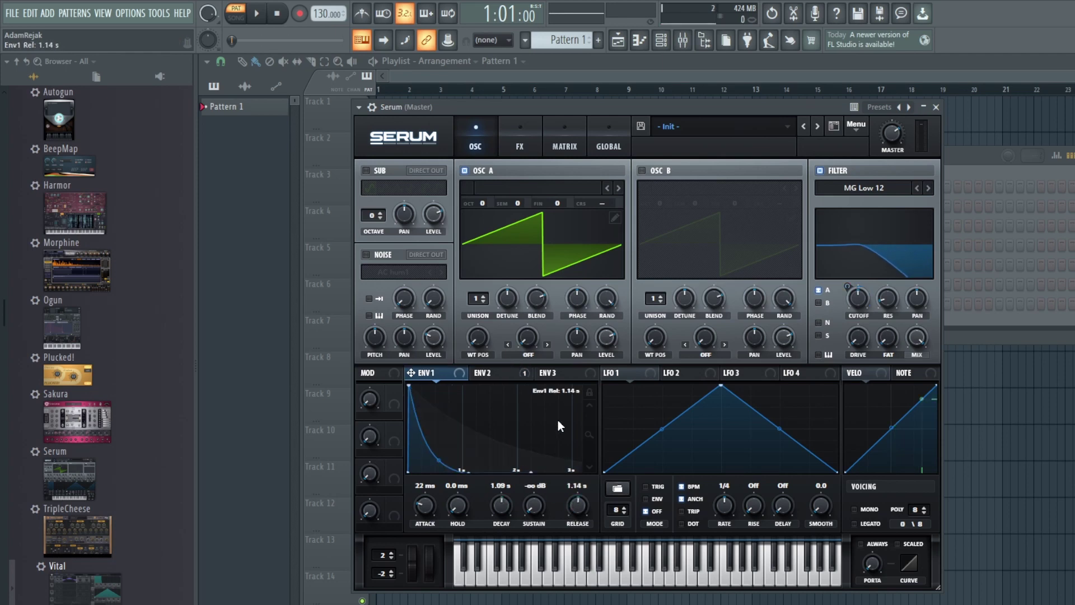
pyautogui.click(496, 376)
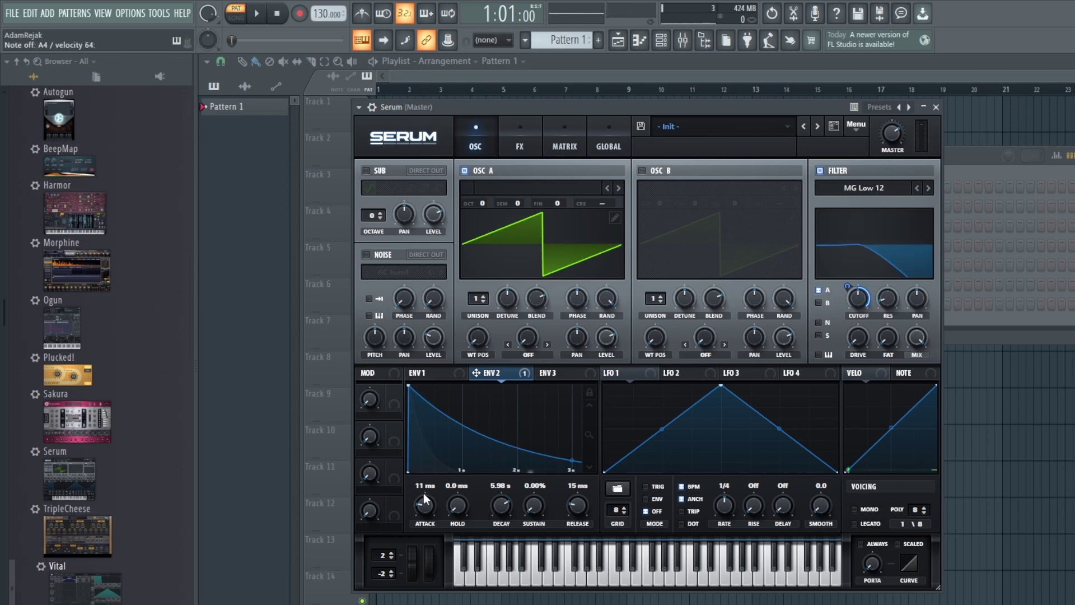
pyautogui.click(432, 374)
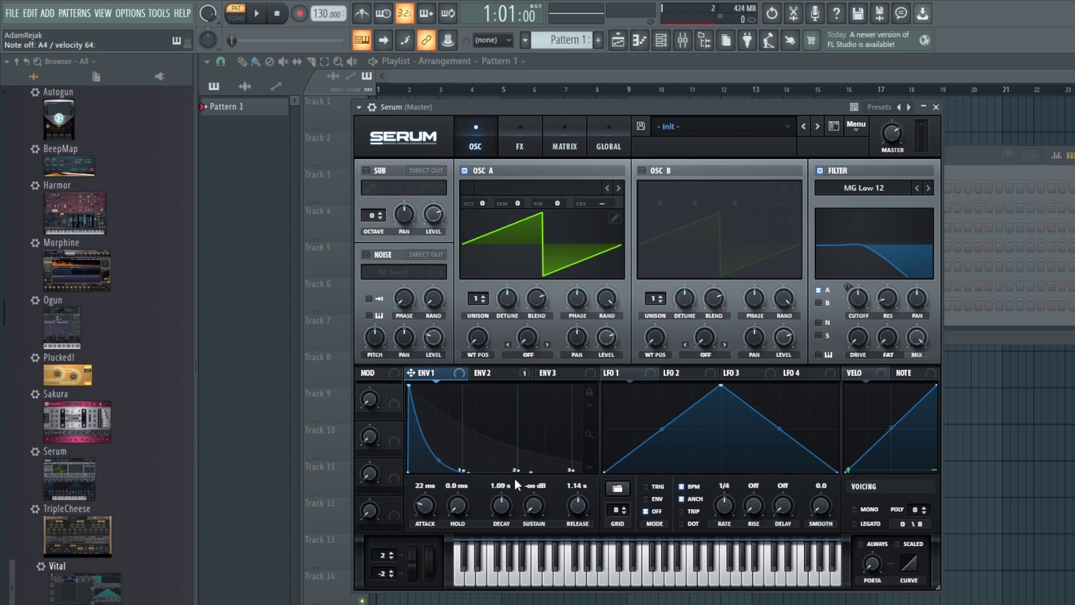
pyautogui.click(524, 371)
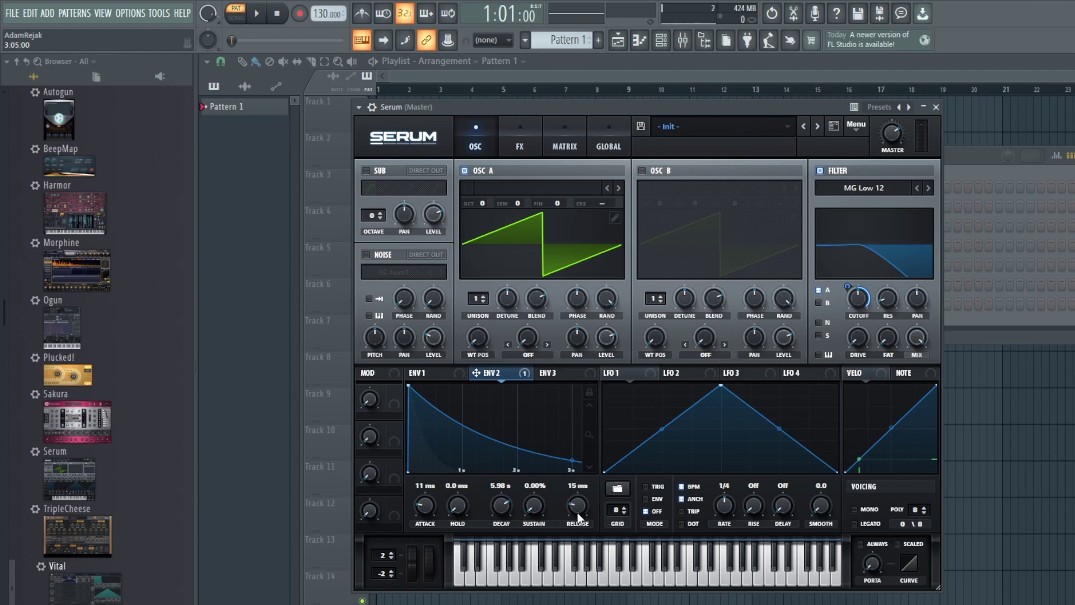
# Set Envelope 2's release to 0.0 ms and Envelope 1's release to 170 ms
pyautogui.moveTo(570, 505); pyautogui.dragTo(582, 542)
pyautogui.click(426, 373)
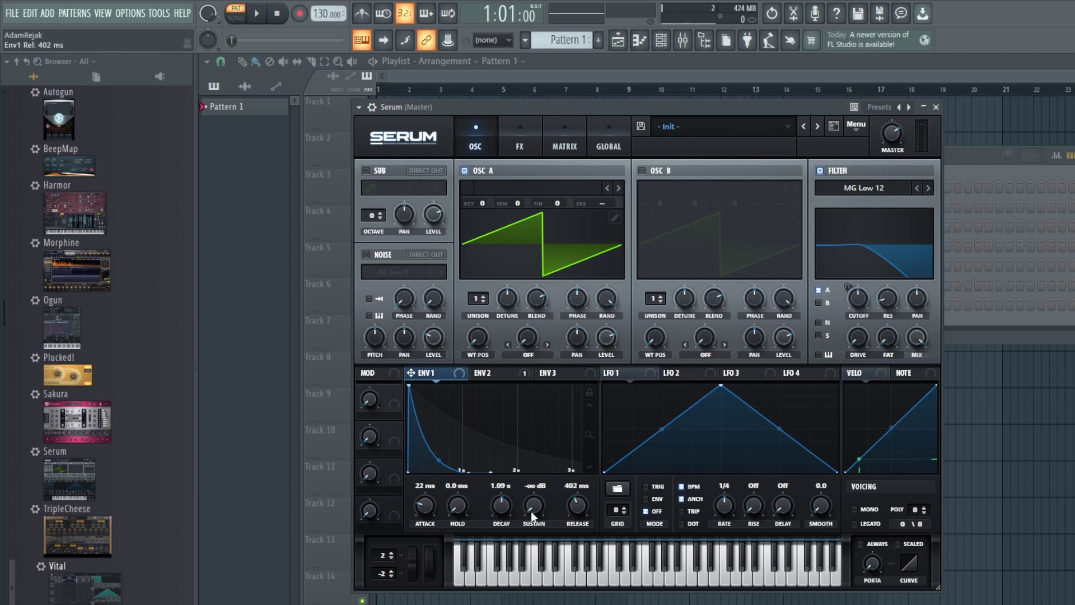
pyautogui.moveTo(532, 516); pyautogui.dragTo(534, 503)
pyautogui.moveTo(534, 493); pyautogui.dragTo(533, 529)
pyautogui.click(485, 372)
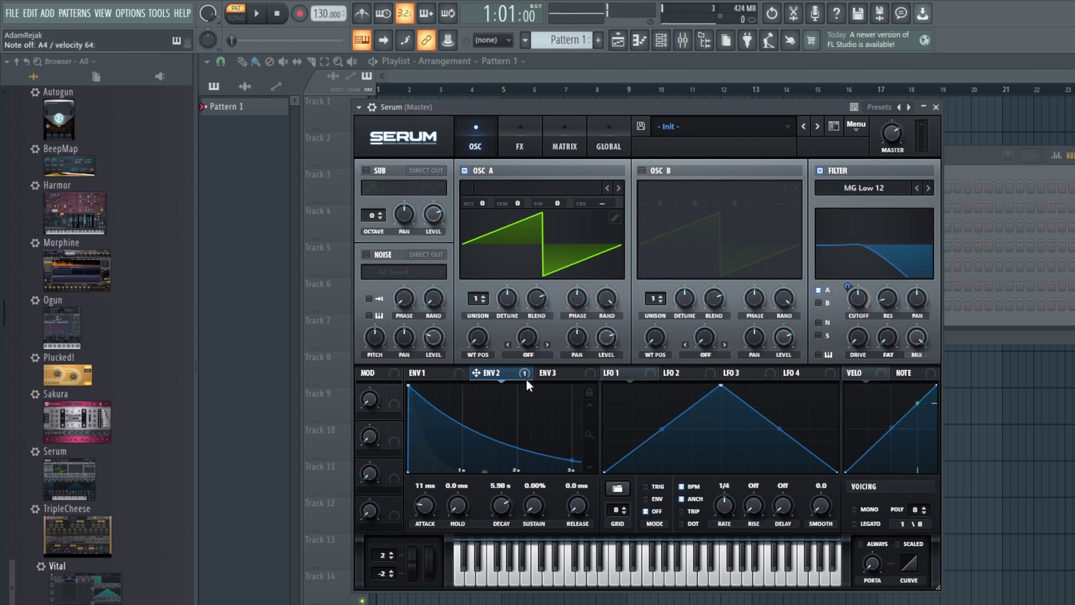
pyautogui.click(442, 376)
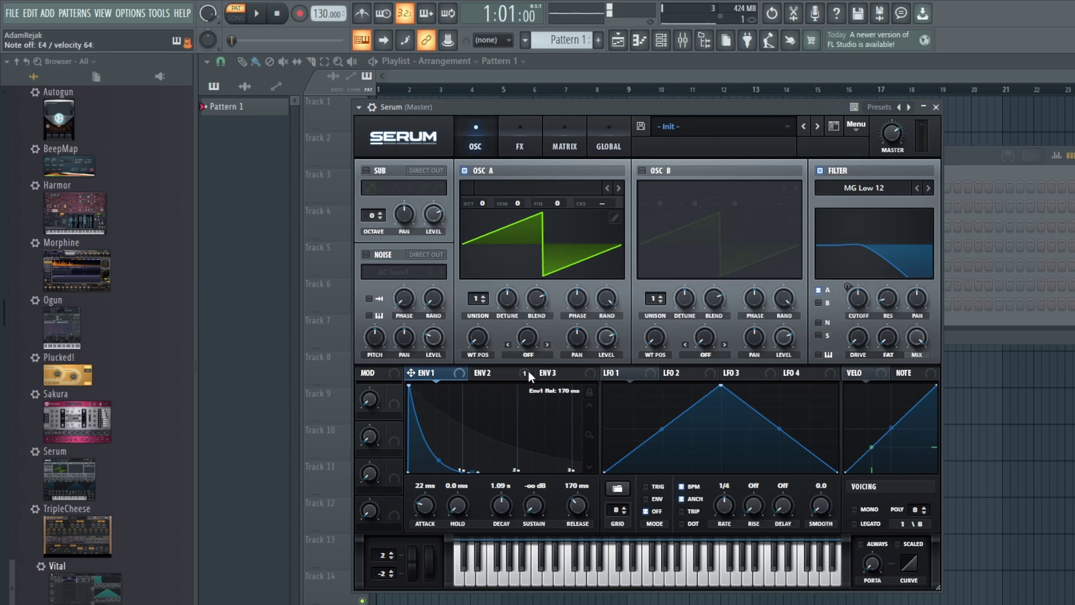
pyautogui.click(492, 375)
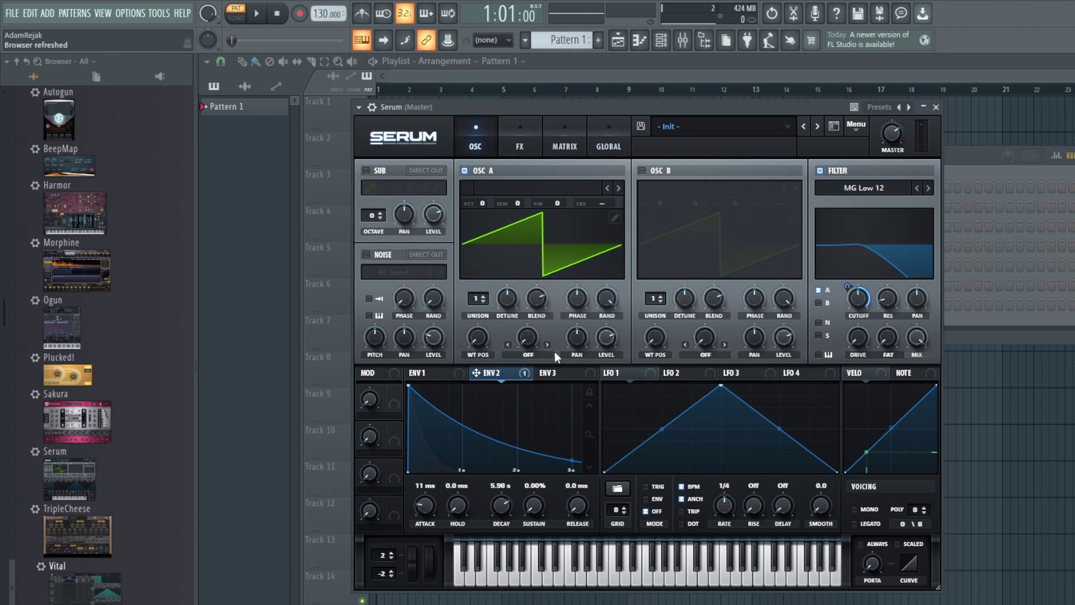
# Set oscillator A's unison to 4 voices and audition the sound
pyautogui.click(483, 296)
pyautogui.click(483, 296)
pyautogui.click(483, 297)
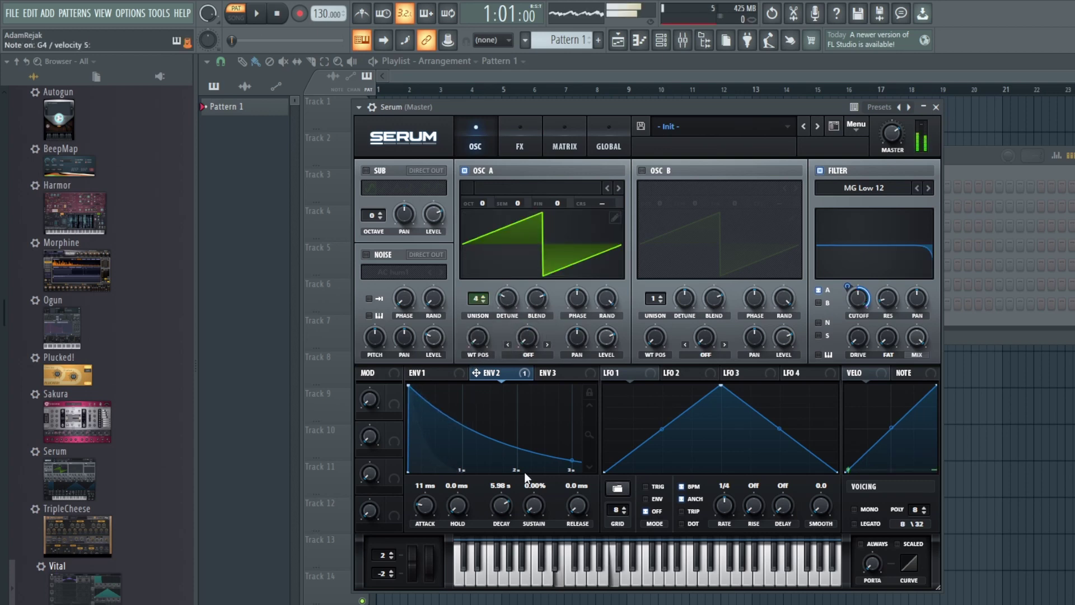
# Set Envelope 1's sustain to -15.0 dB, decay to 3.11 s and release to 875 ms
pyautogui.click(445, 373)
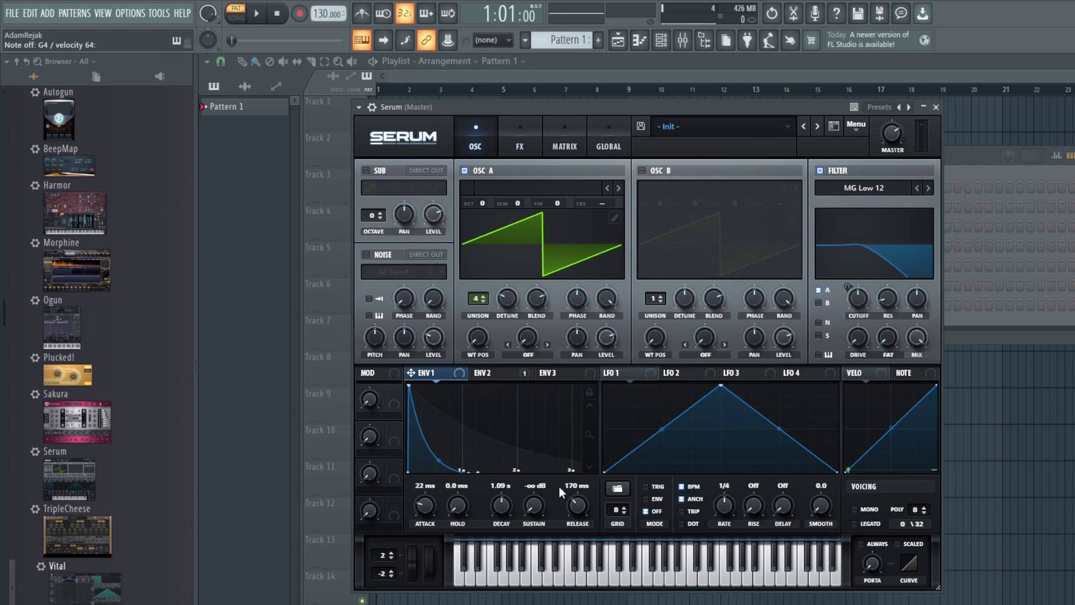
pyautogui.moveTo(539, 512); pyautogui.dragTo(529, 443)
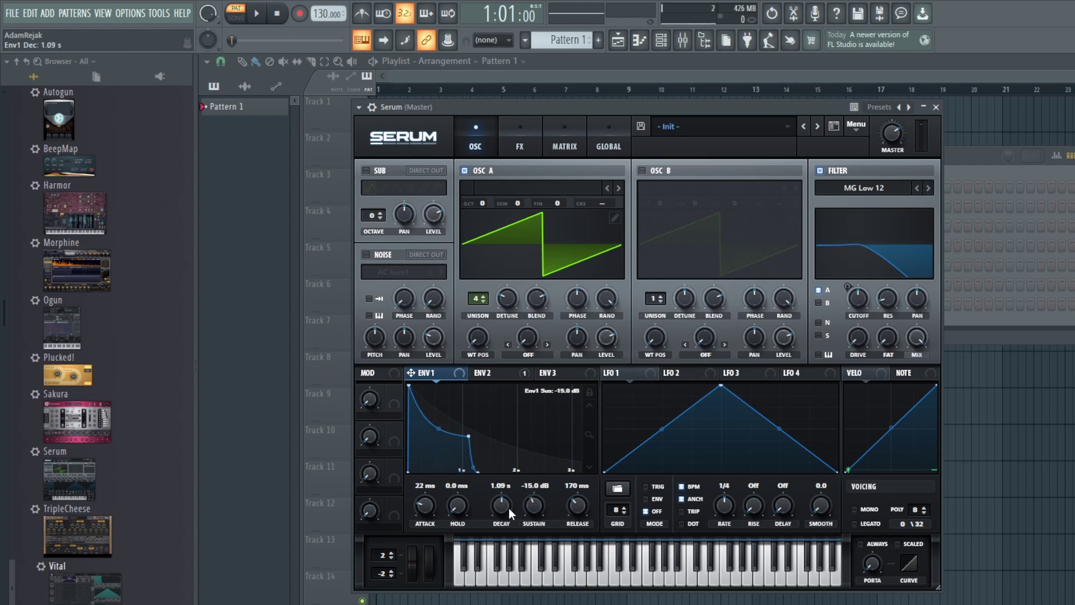
pyautogui.moveTo(509, 506); pyautogui.dragTo(508, 489)
pyautogui.moveTo(583, 502); pyautogui.dragTo(577, 476)
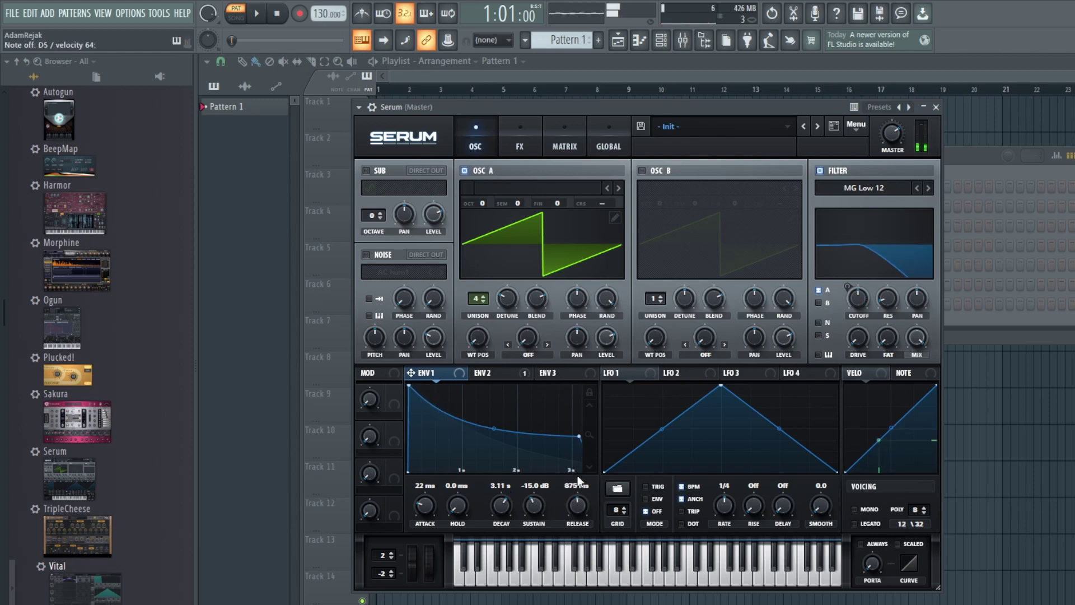
# Set Envelope 2's sustain to 38.16% and release to 519 ms, and reduce its modulation depth on the filter cutoff
pyautogui.click(488, 373)
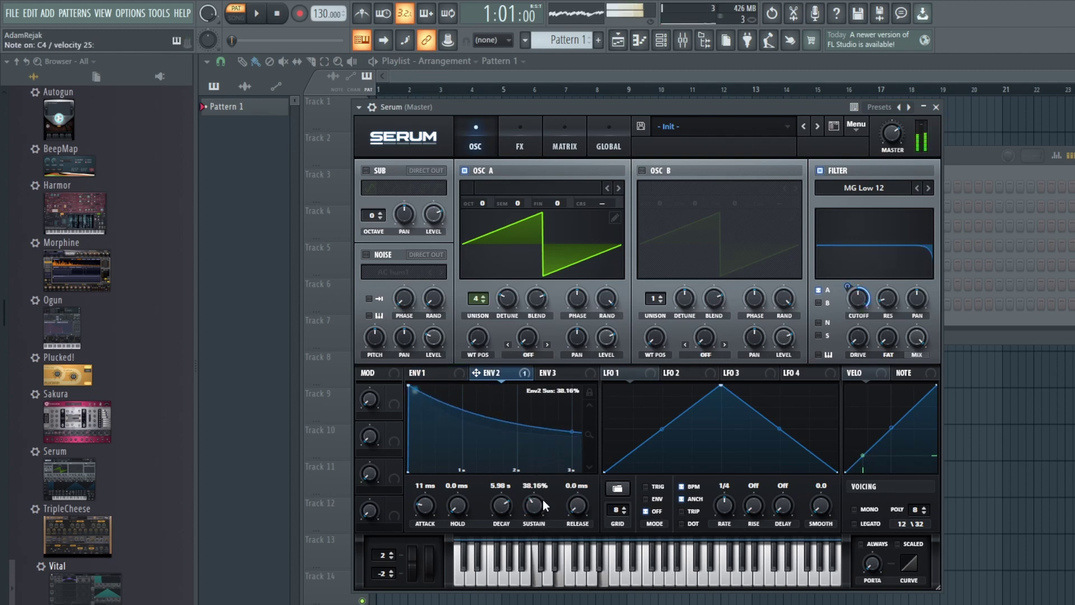
pyautogui.moveTo(578, 506); pyautogui.dragTo(562, 432)
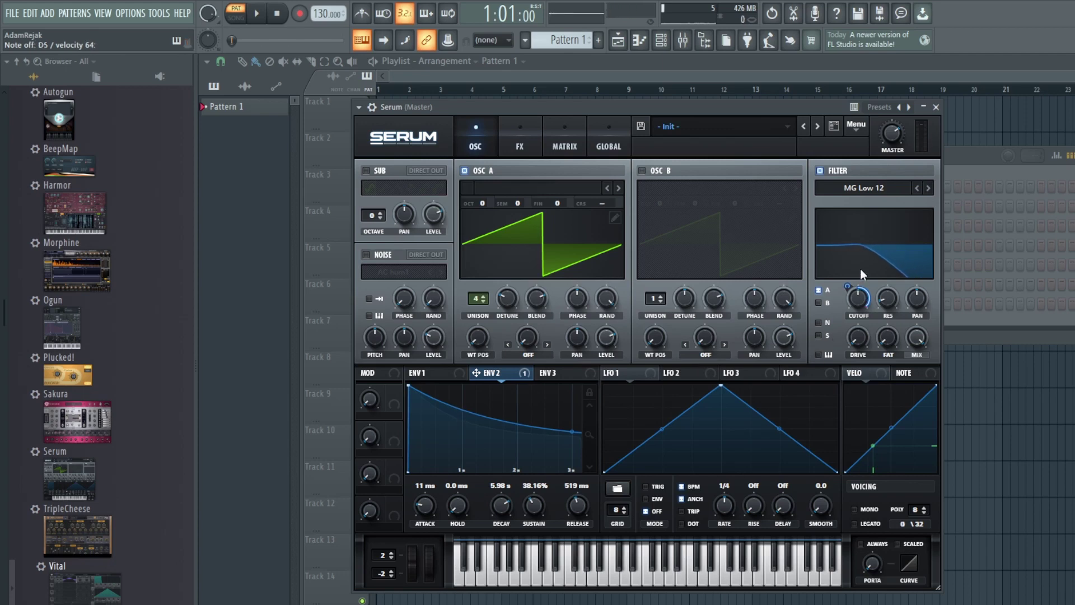
pyautogui.moveTo(848, 288); pyautogui.dragTo(847, 314)
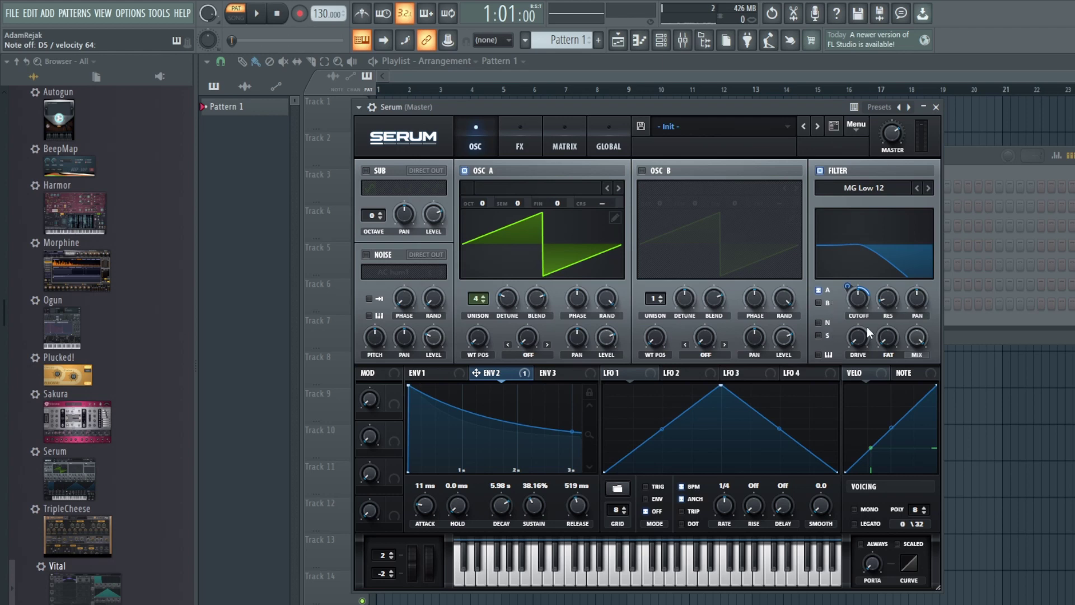
# Open the GMS synth from the channel rack, raise its detune slightly and try its level envelope's release control
pyautogui.click(960, 156)
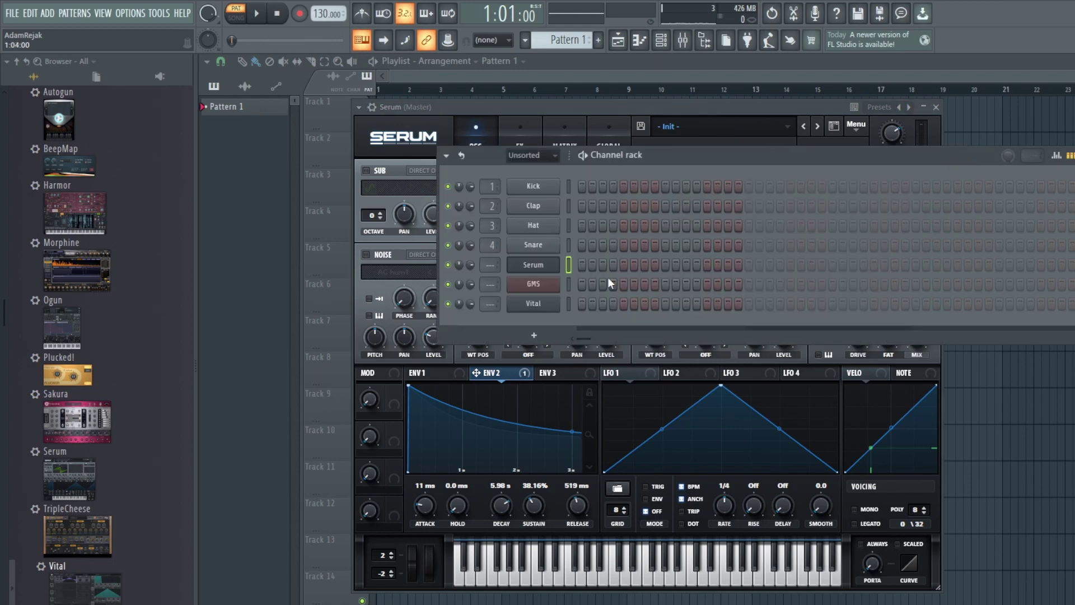
pyautogui.click(546, 286)
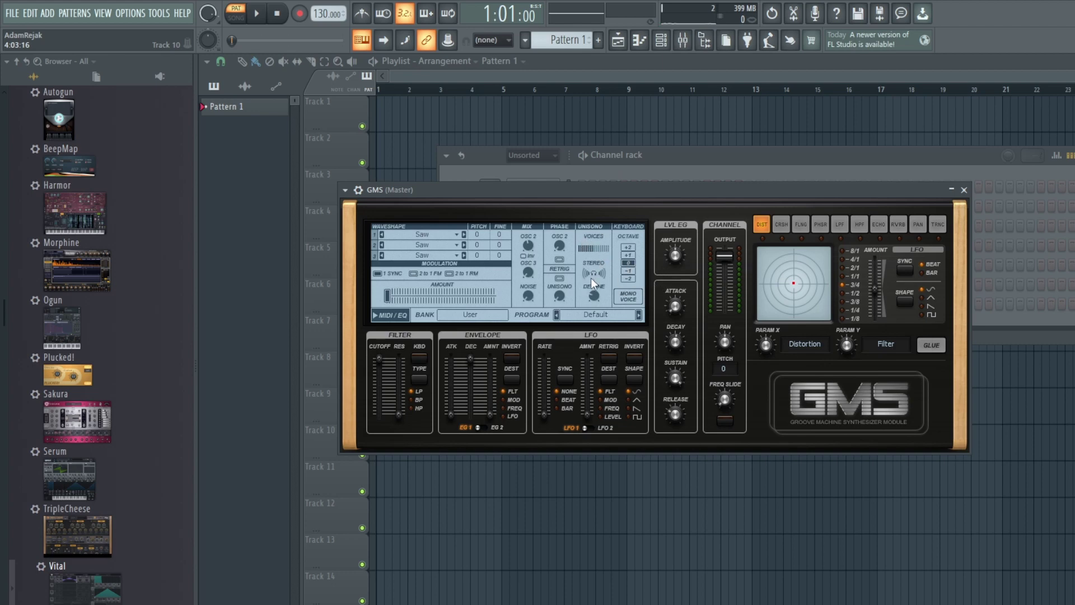
pyautogui.moveTo(594, 295); pyautogui.dragTo(594, 289)
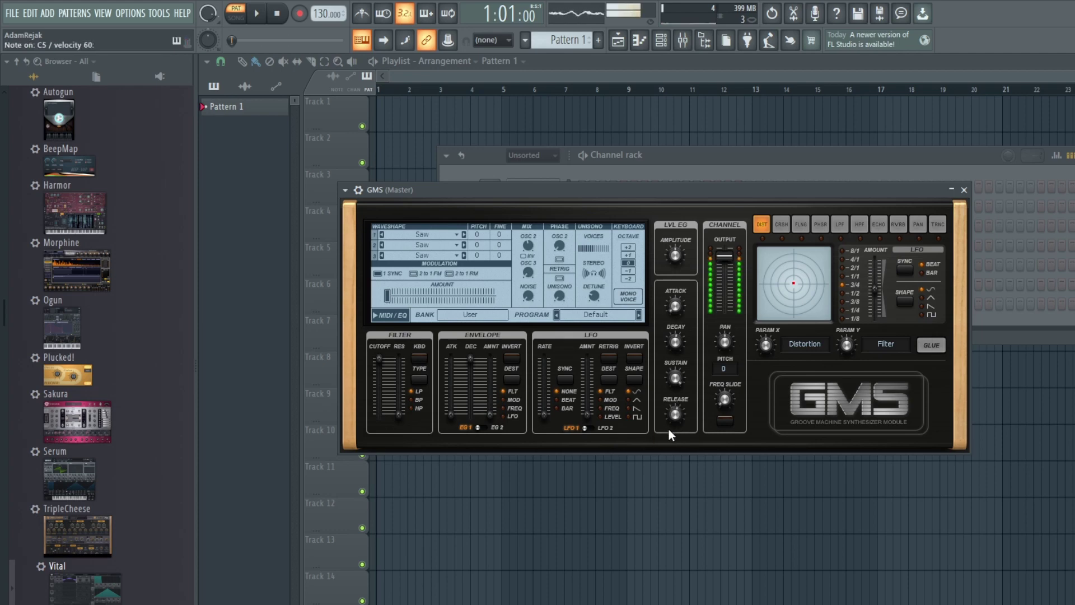
pyautogui.click(675, 413)
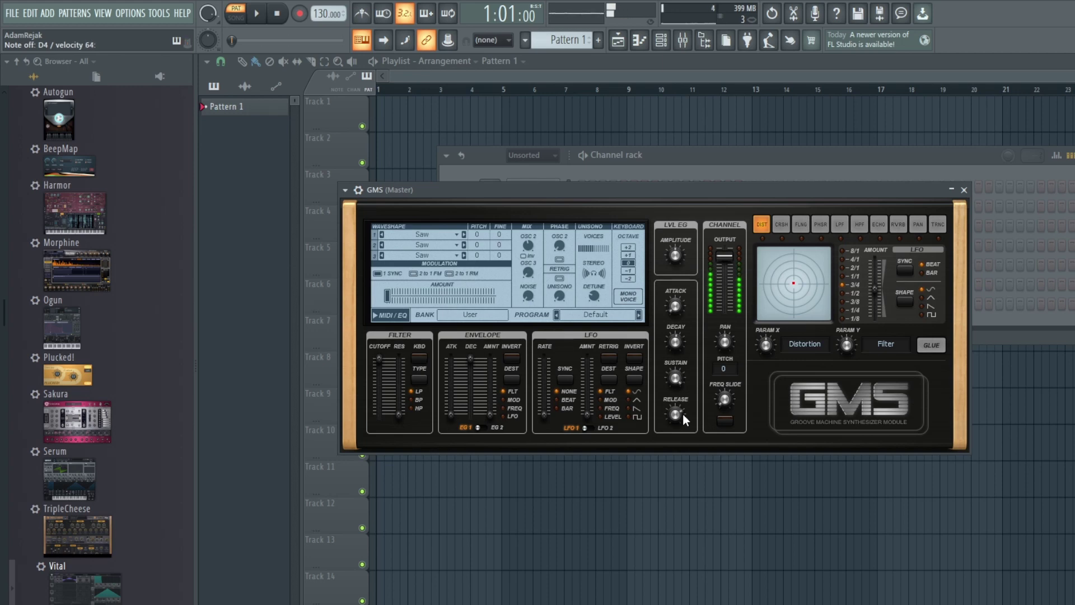
pyautogui.moveTo(731, 254)
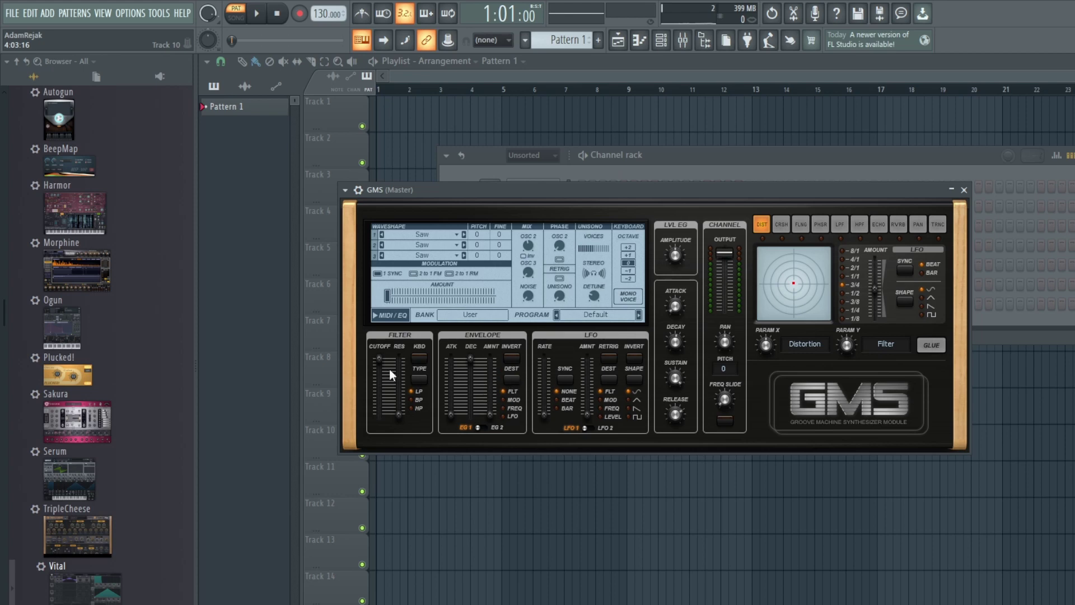
# Lower the GMS filter cutoff to 0.75 % and audition the low-pass sound with a few notes
pyautogui.click(376, 359)
pyautogui.moveTo(379, 358); pyautogui.dragTo(379, 371)
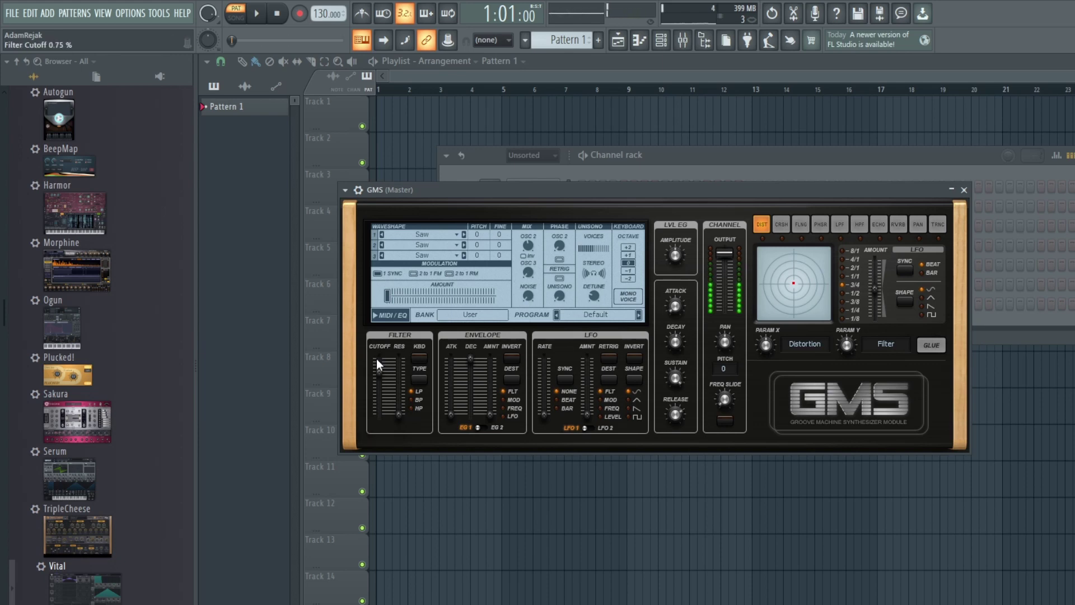
pyautogui.press('v')
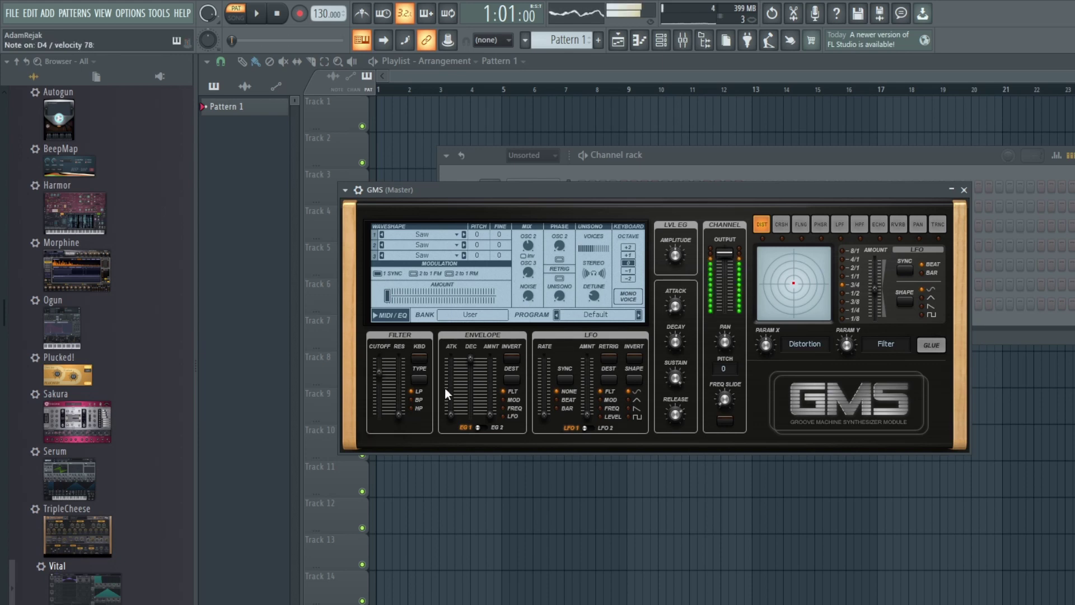
pyautogui.press('x')
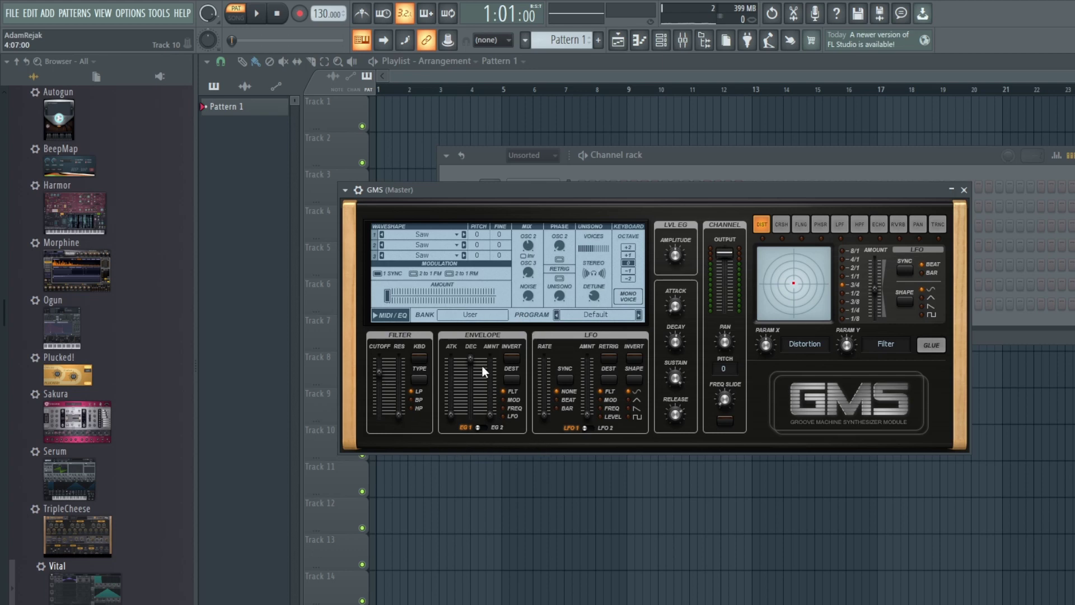
# Set the GMS filter envelope's attack to 0.24 %, shorten its decay and raise its amount past halfway
pyautogui.moveTo(451, 413); pyautogui.dragTo(451, 400)
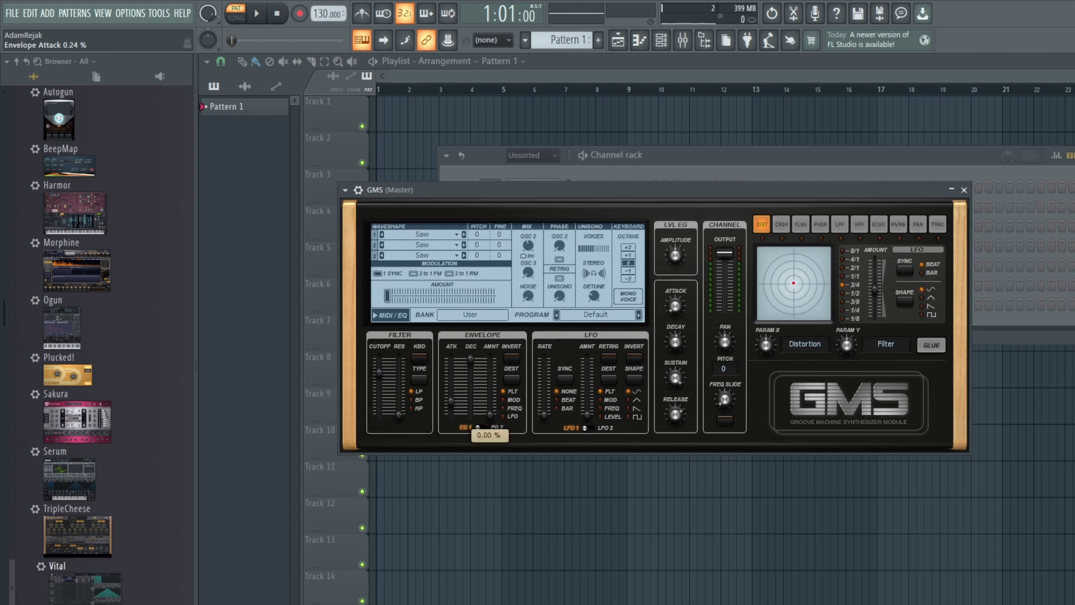
pyautogui.moveTo(491, 415); pyautogui.dragTo(468, 386)
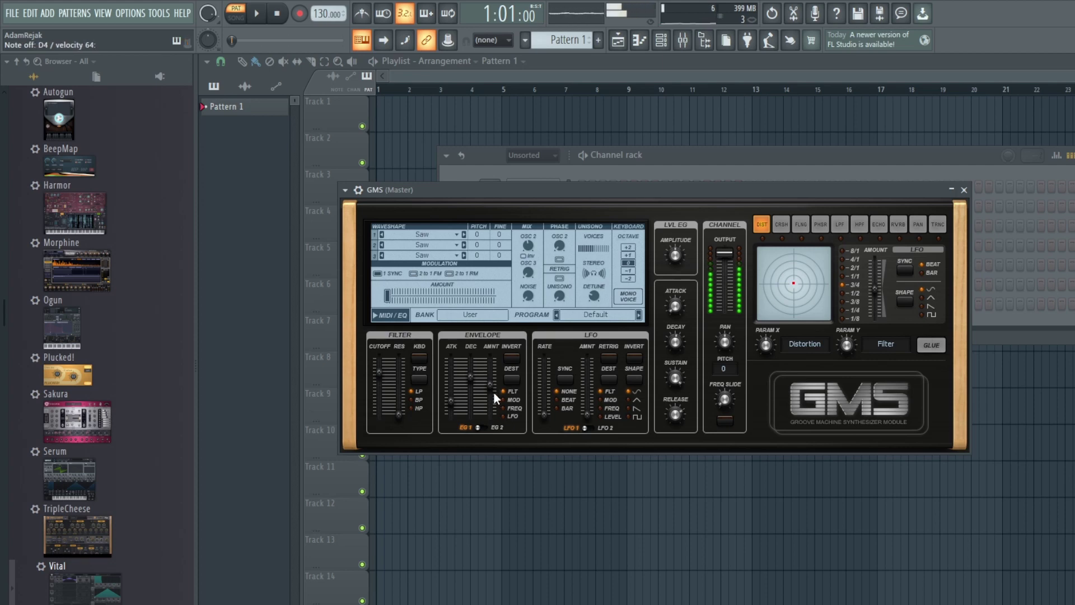
pyautogui.moveTo(491, 387); pyautogui.dragTo(494, 384)
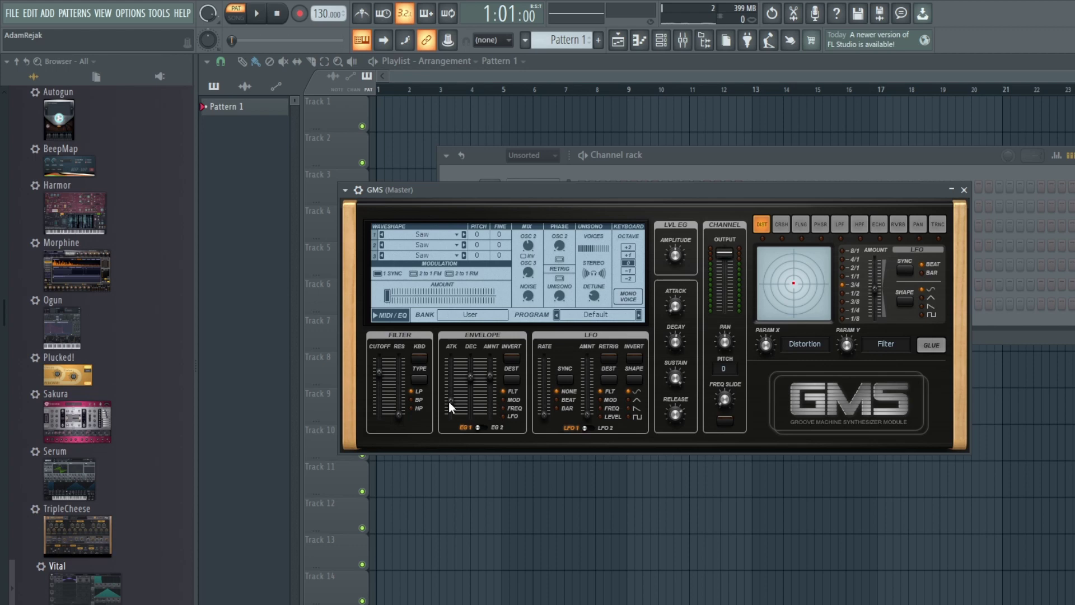
# Lengthen the GMS filter envelope's attack, shorten its decay further and compare zero envelope amount with about half
pyautogui.moveTo(449, 401); pyautogui.dragTo(448, 394)
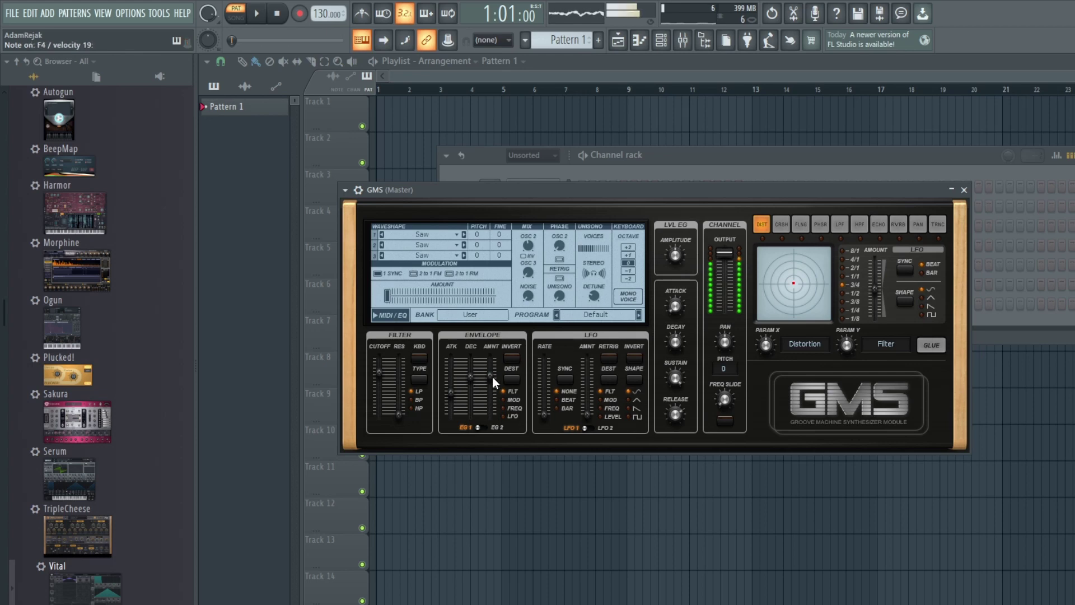
pyautogui.moveTo(492, 377); pyautogui.dragTo(493, 417)
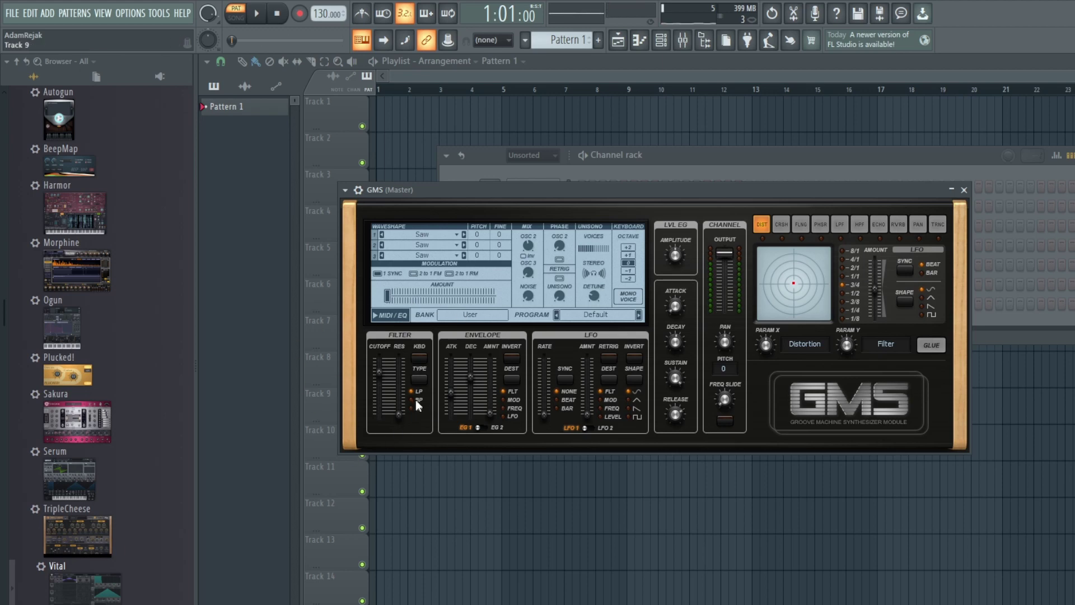
pyautogui.moveTo(484, 419); pyautogui.dragTo(451, 374)
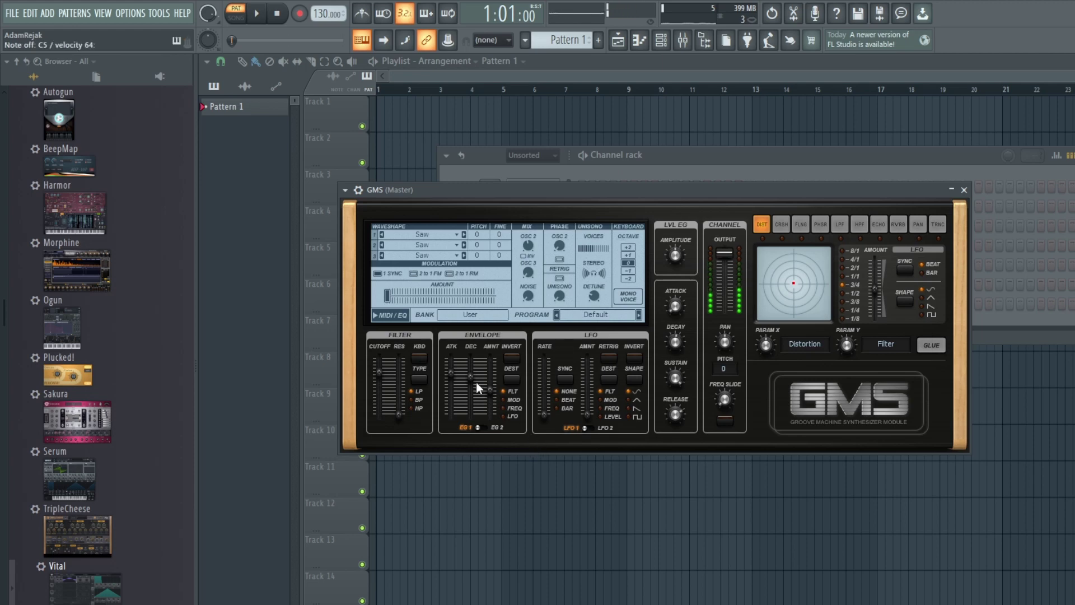
pyautogui.moveTo(475, 381); pyautogui.dragTo(475, 381)
# Bring up the channel rack and reopen the Serum synth
pyautogui.click(687, 155)
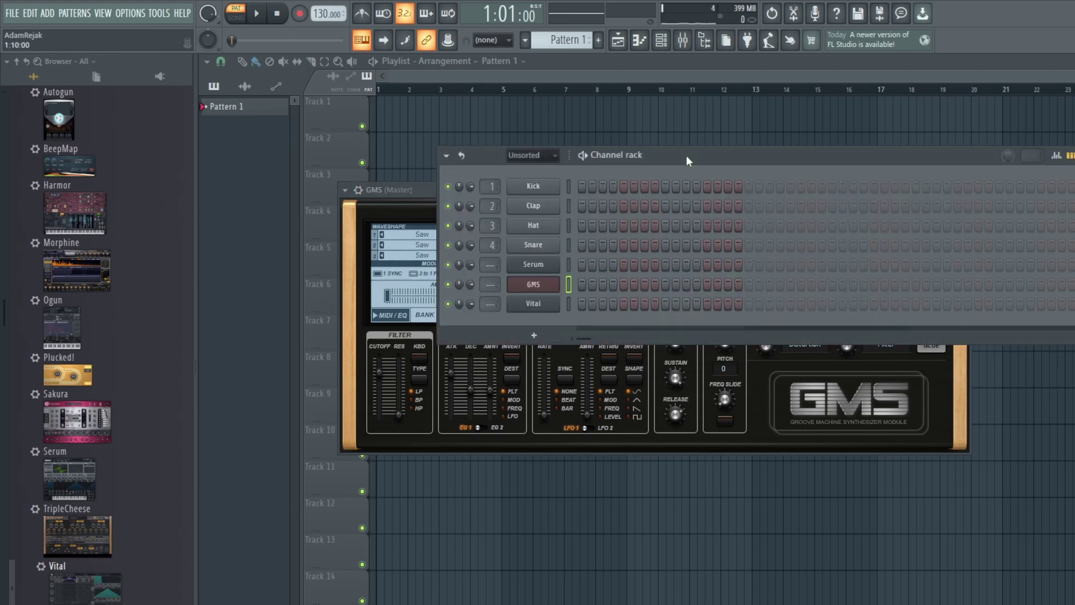
pyautogui.click(545, 261)
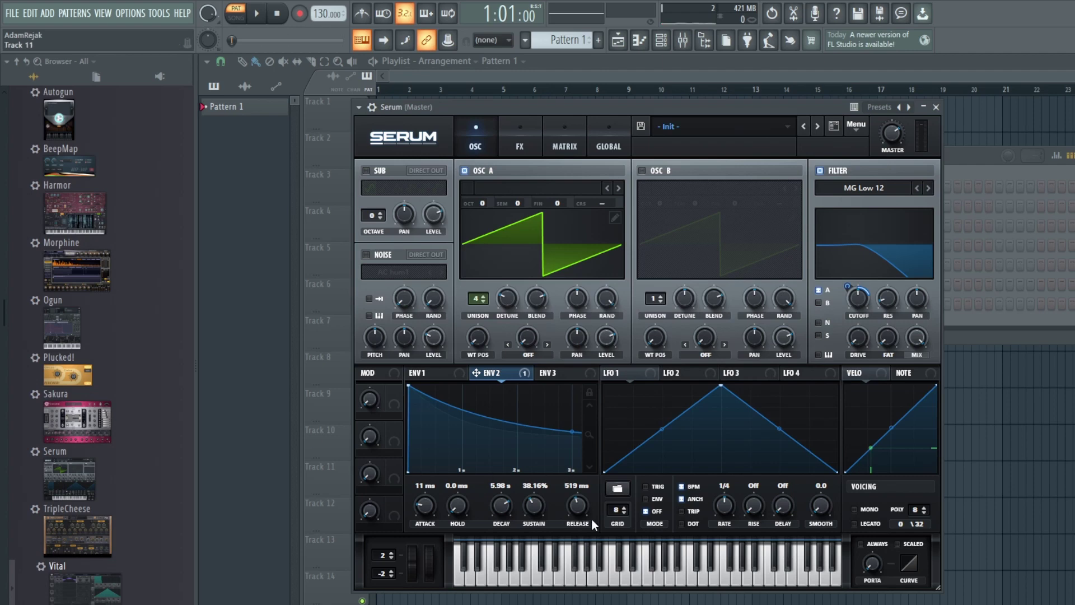